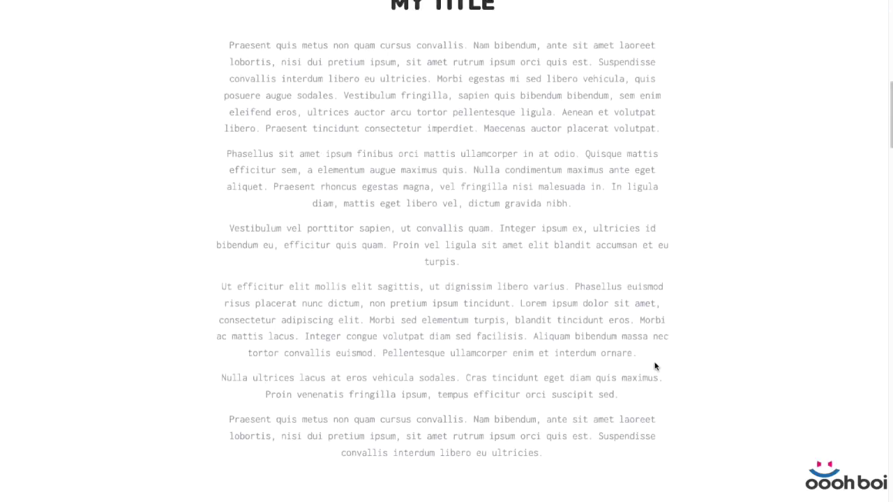
# Step: Add a one-column section to the blank page with its Height set to Fit To Screen
pyautogui.scroll(-8, 654, 366)
pyautogui.scroll(-3, 654, 365)
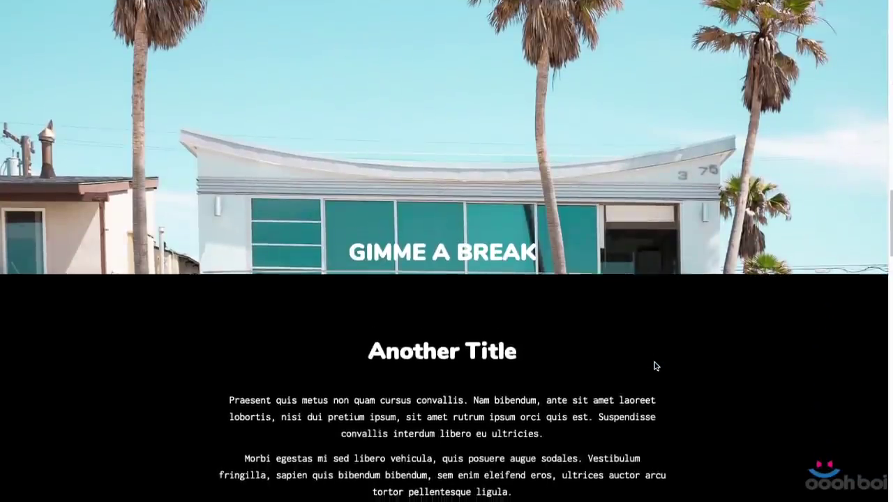
pyautogui.scroll(-8, 655, 365)
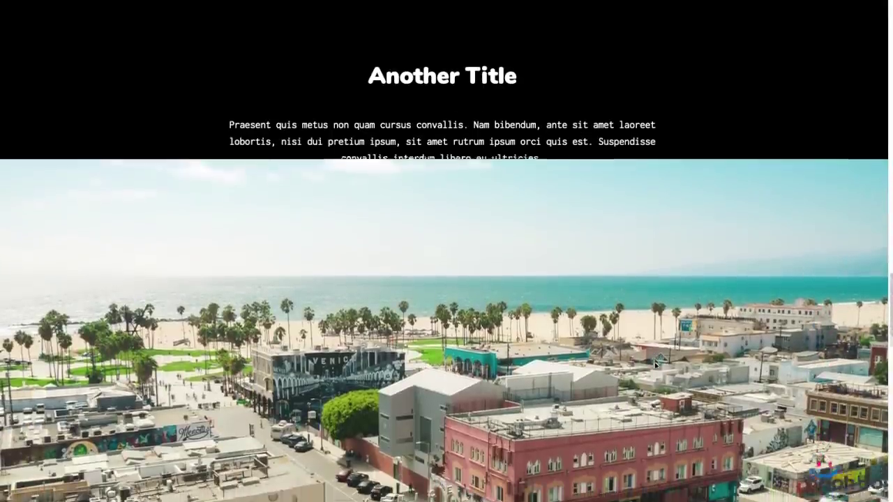
pyautogui.scroll(-3, 655, 364)
pyautogui.scroll(-5, 655, 364)
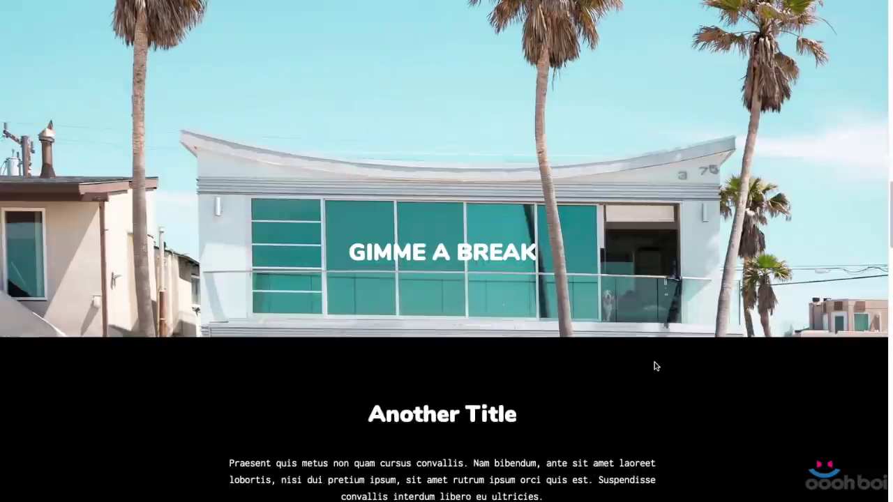
pyautogui.scroll(-3, 656, 365)
pyautogui.scroll(15, 654, 362)
pyautogui.scroll(-2, 654, 365)
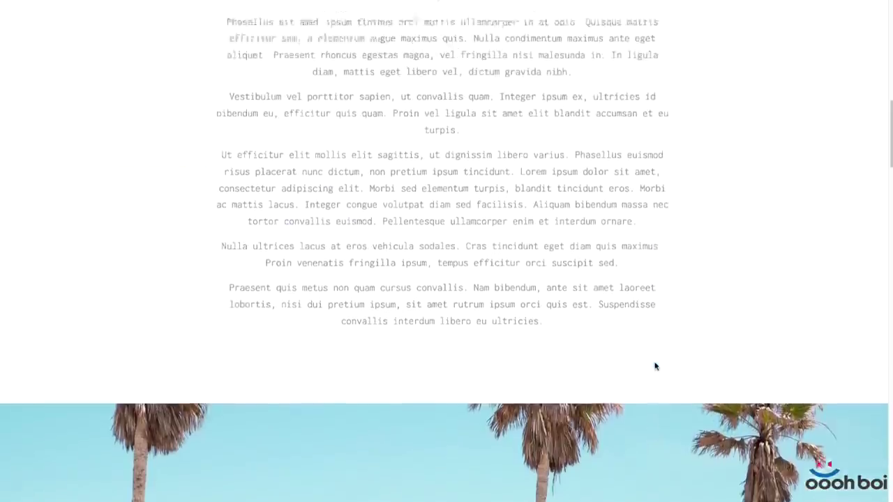
pyautogui.scroll(5, 655, 365)
pyautogui.scroll(-4, 654, 361)
pyautogui.scroll(7, 654, 362)
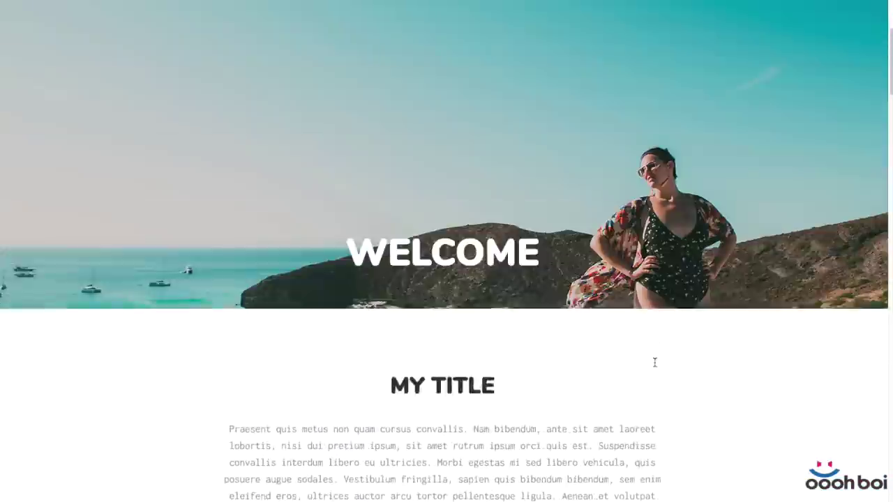
pyautogui.scroll(-13, 654, 363)
pyautogui.scroll(9, 654, 363)
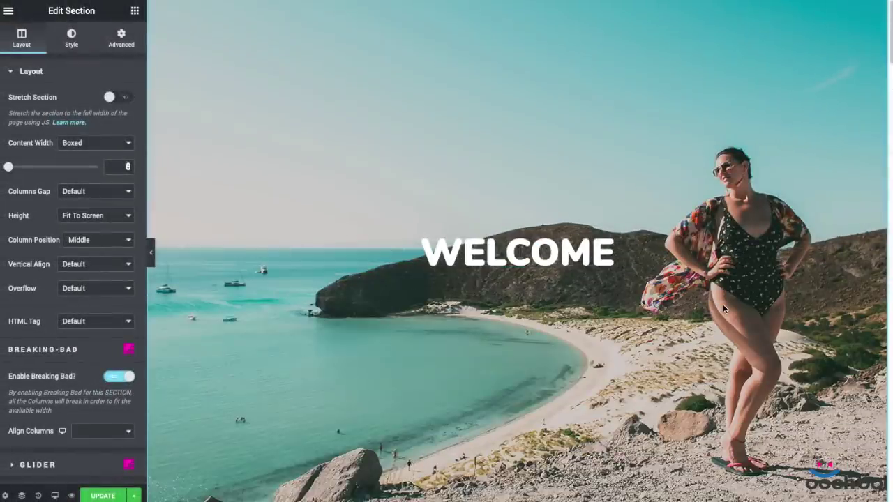
pyautogui.scroll(-13, 723, 306)
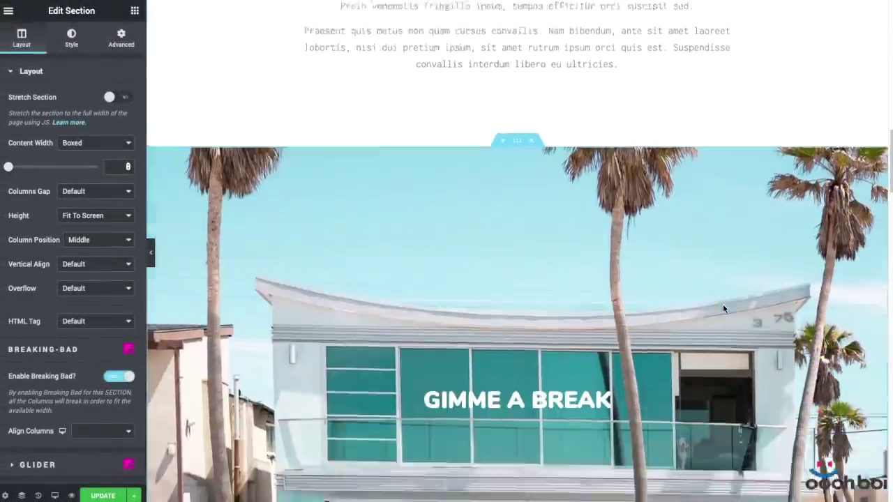
pyautogui.scroll(-7, 723, 306)
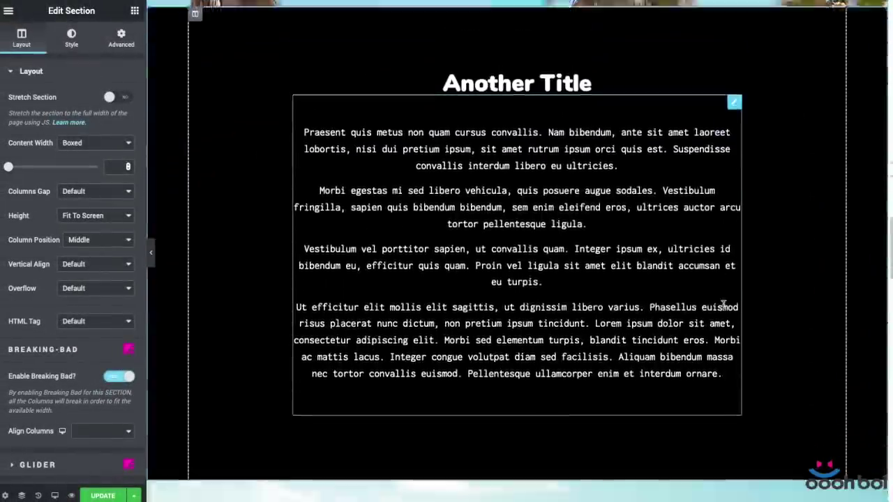
pyautogui.scroll(-2, 722, 305)
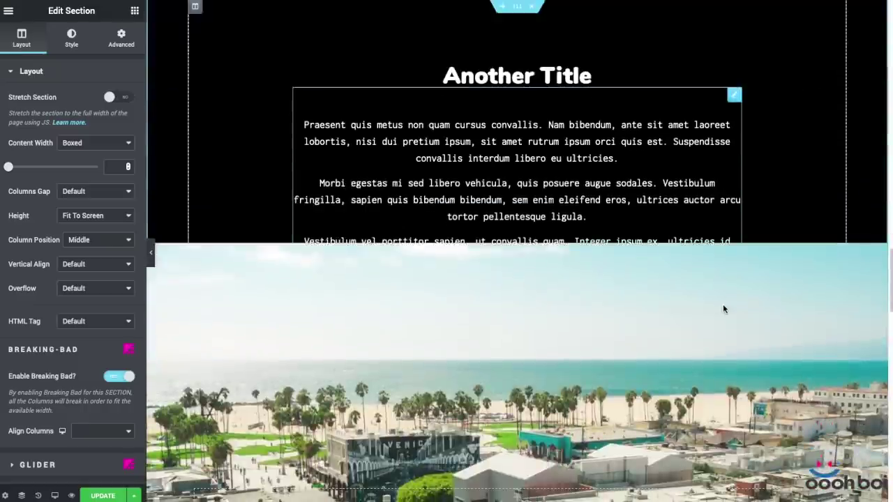
pyautogui.scroll(-8, 722, 309)
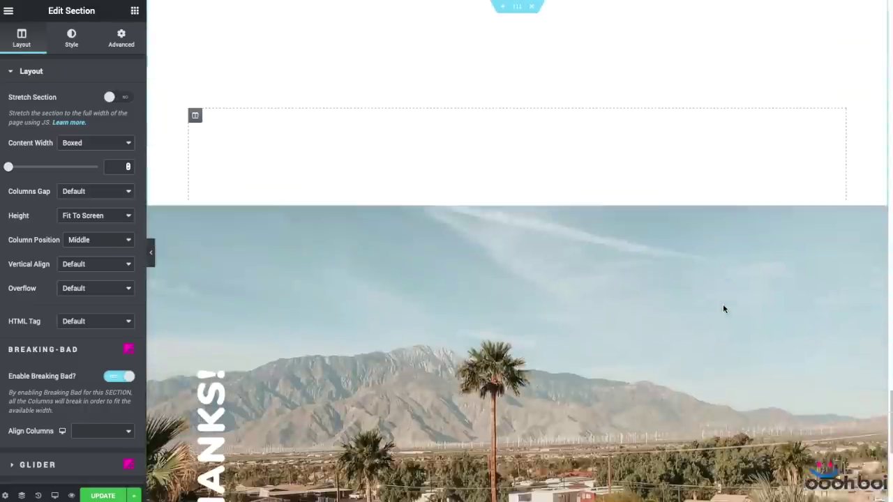
pyautogui.scroll(10, 724, 310)
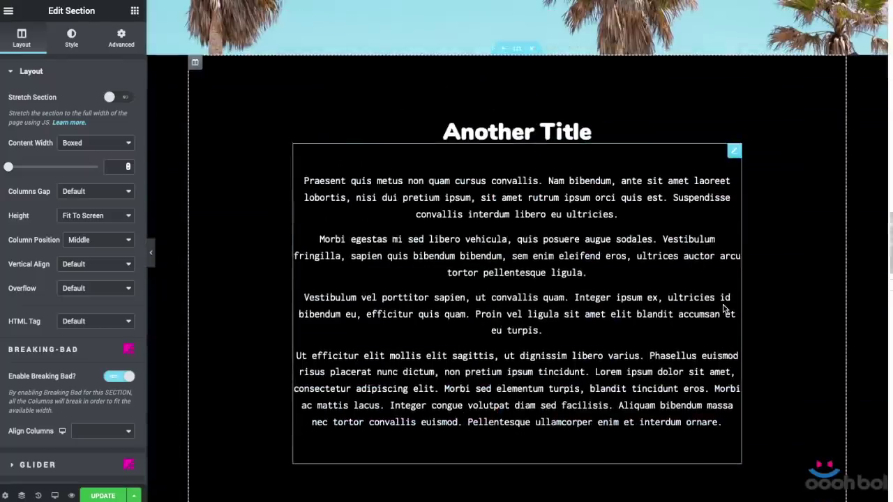
pyautogui.scroll(10, 723, 309)
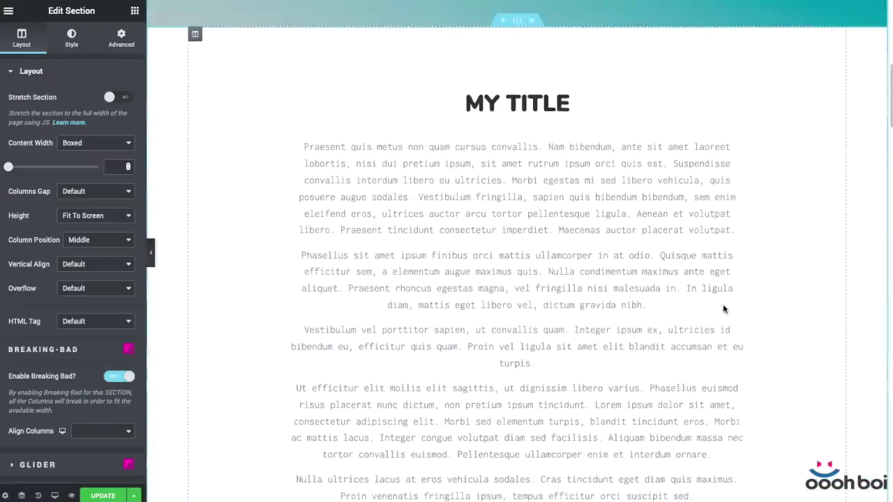
pyautogui.scroll(5, 723, 309)
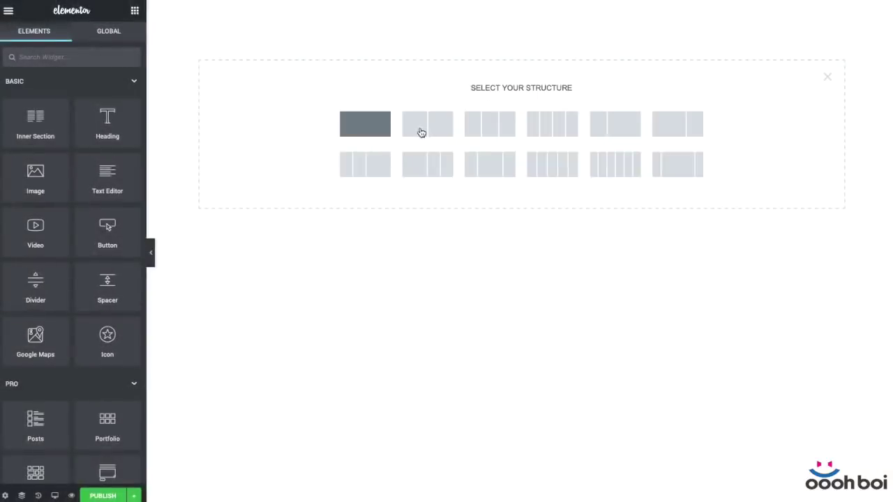
pyautogui.click(422, 132)
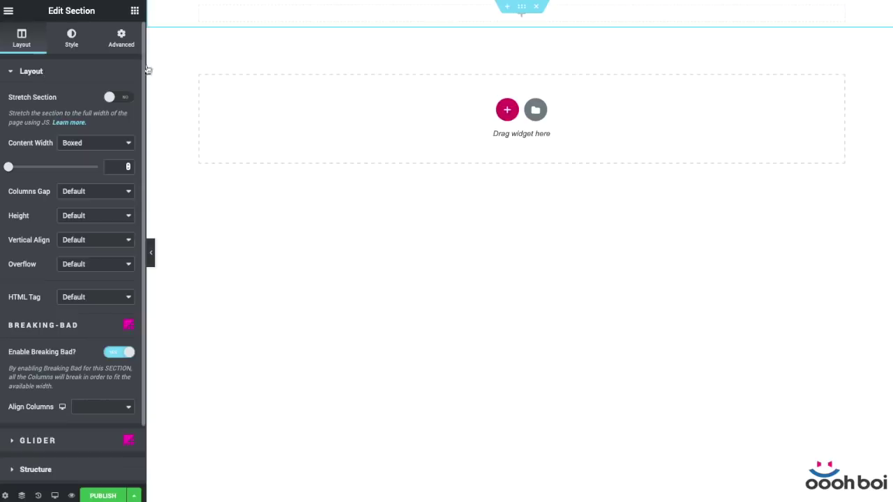
pyautogui.click(67, 217)
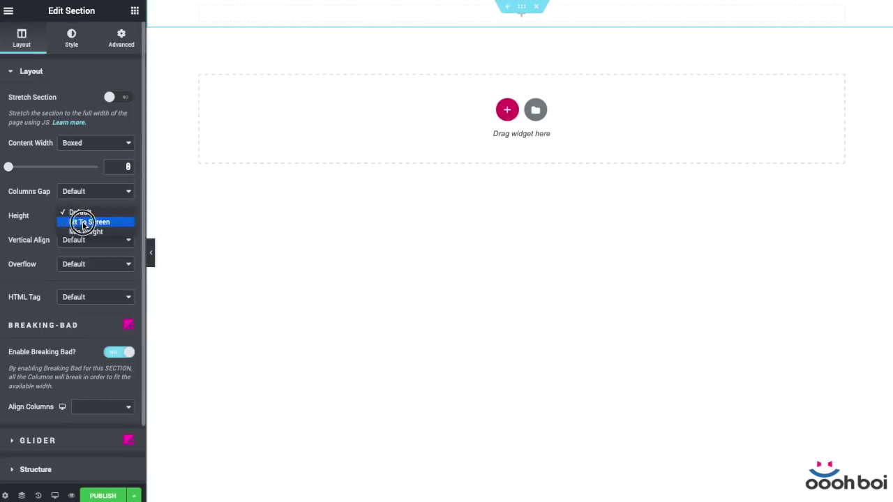
pyautogui.click(83, 222)
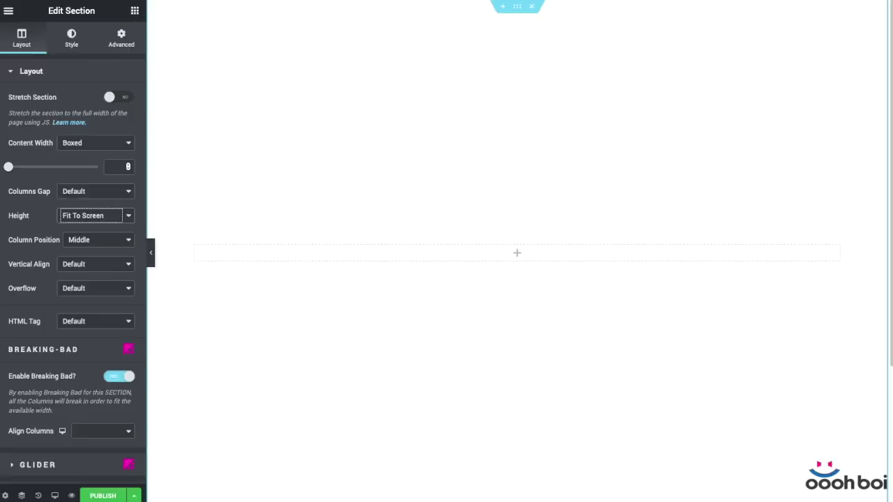
# Step: Paste the WELCOME hero, MY TITLE and GIMME A BREAK sections in order
pyautogui.rightClick(517, 6)
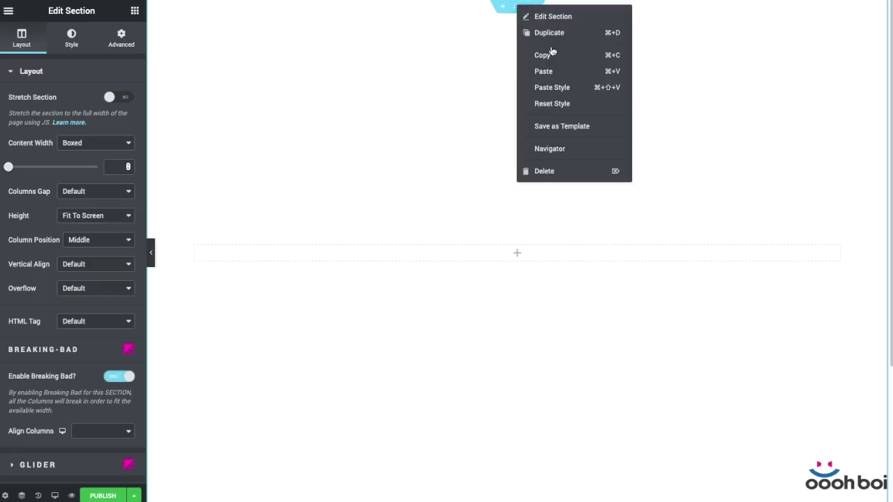
pyautogui.click(551, 70)
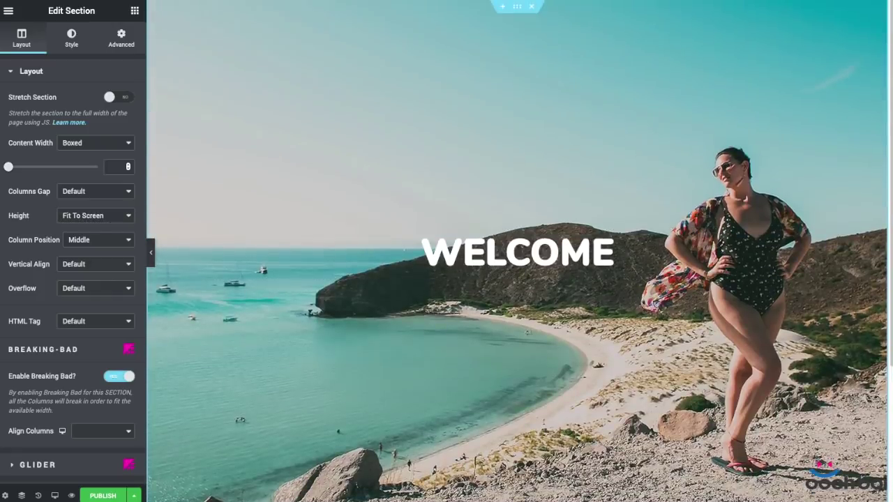
pyautogui.rightClick(517, 6)
pyautogui.click(550, 70)
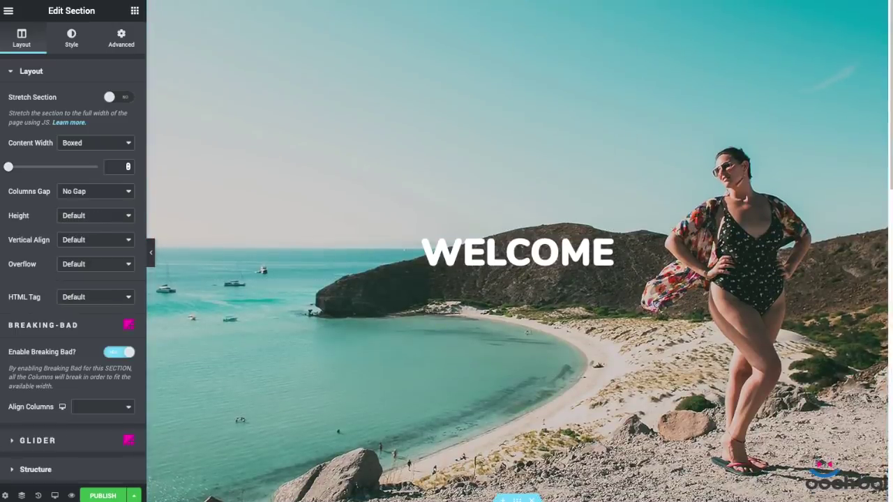
pyautogui.scroll(-5, 724, 177)
pyautogui.rightClick(517, 168)
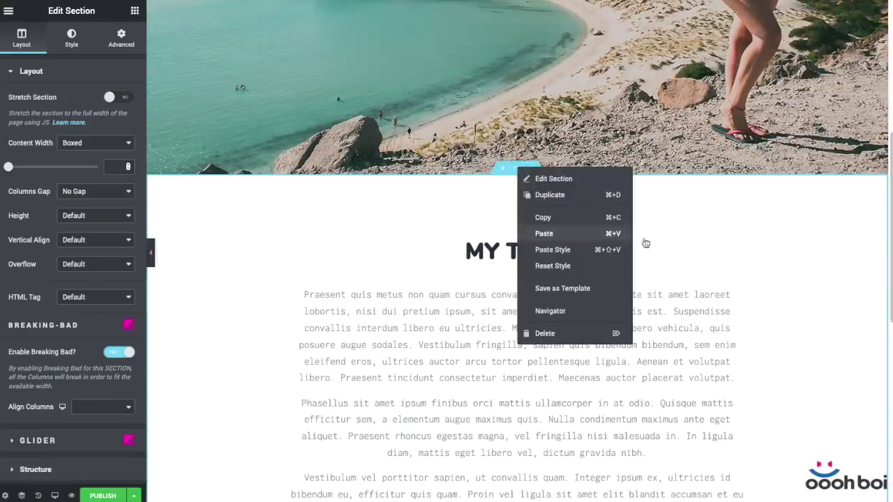
pyautogui.click(544, 233)
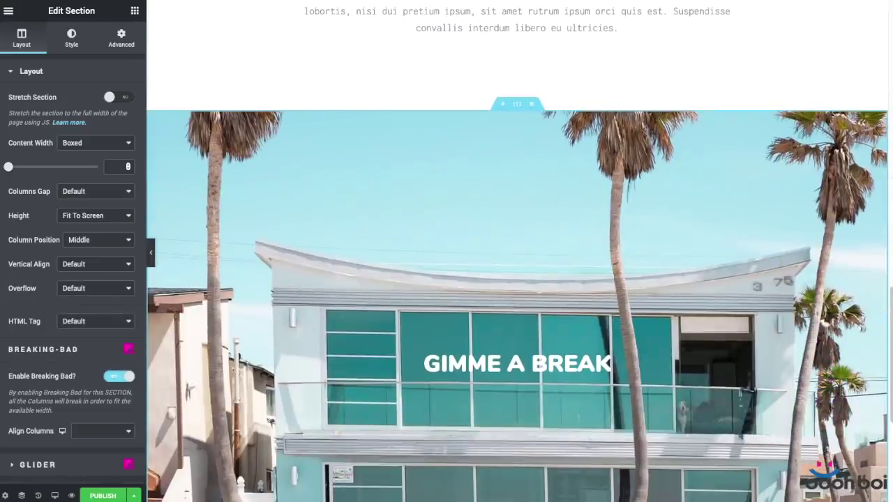
# Step: Paste the Another Title, Venice aerial, REMEMBER and THANKS! sections below them
pyautogui.rightClick(517, 105)
pyautogui.click(544, 173)
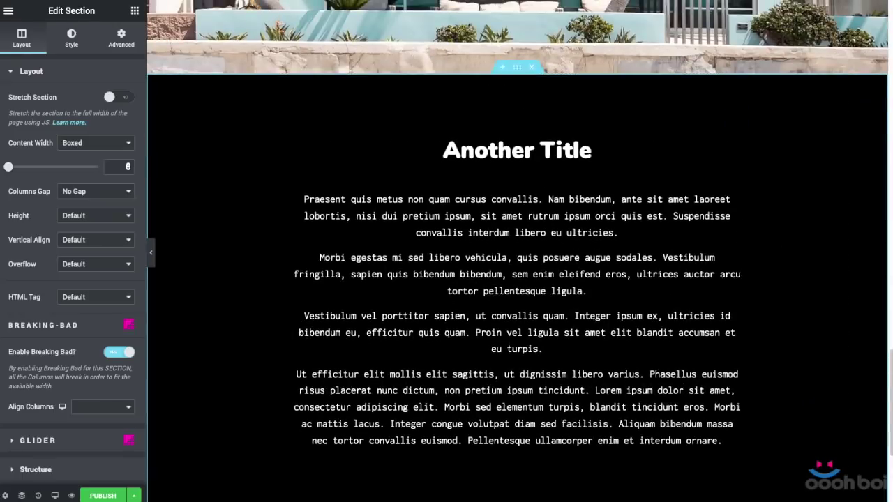
pyautogui.rightClick(517, 68)
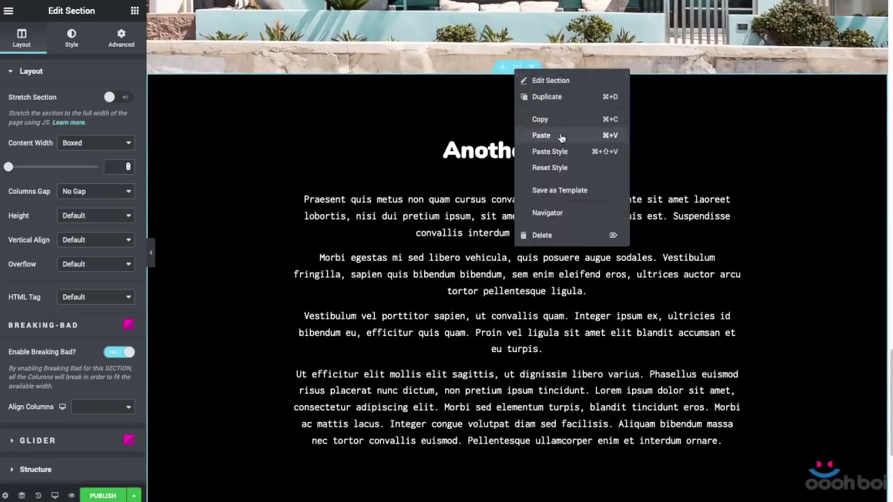
pyautogui.click(545, 134)
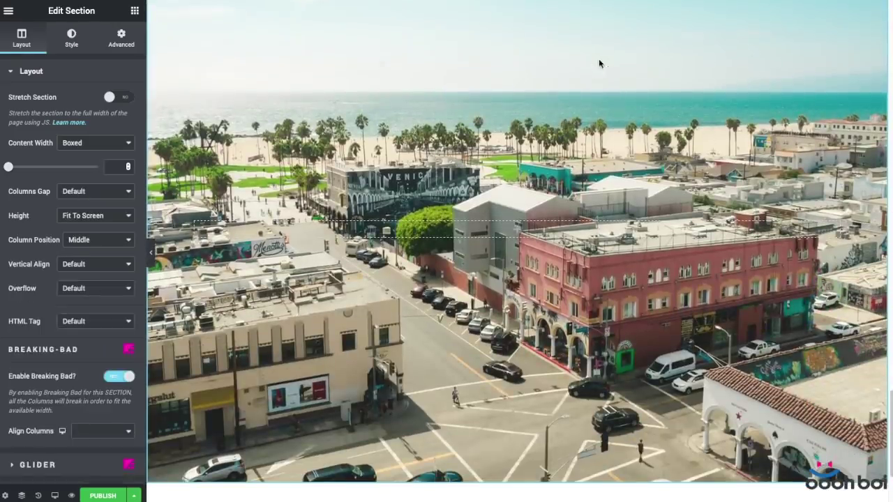
pyautogui.scroll(1, 599, 63)
pyautogui.rightClick(514, 80)
pyautogui.click(530, 107)
pyautogui.scroll(-7, 718, 238)
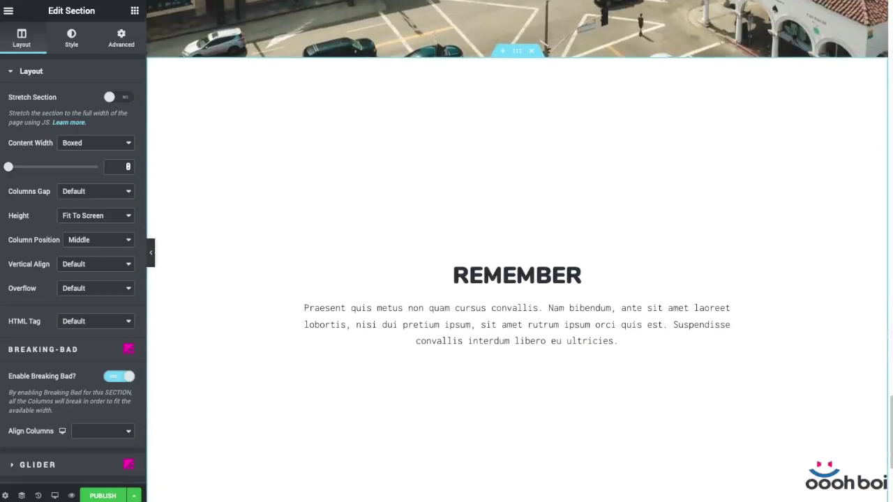
pyautogui.rightClick(517, 48)
pyautogui.click(547, 109)
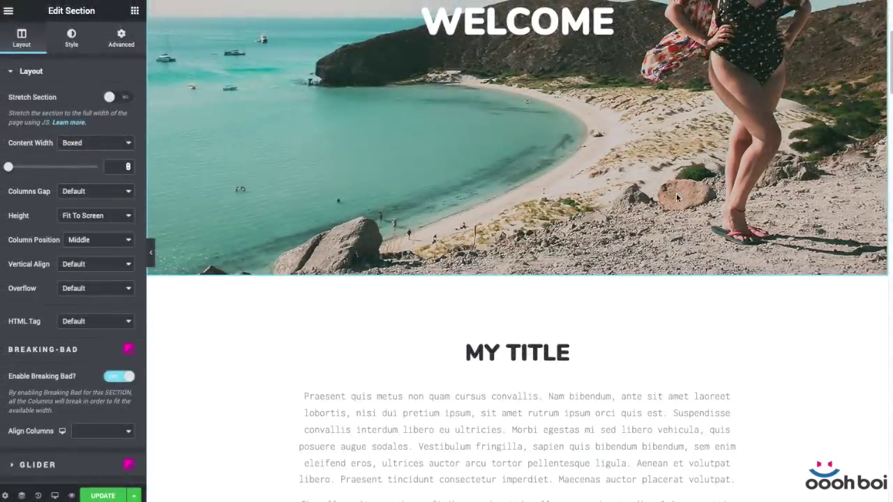
pyautogui.scroll(1, 676, 197)
pyautogui.scroll(-1, 676, 198)
pyautogui.scroll(3, 677, 198)
pyautogui.scroll(1, 676, 197)
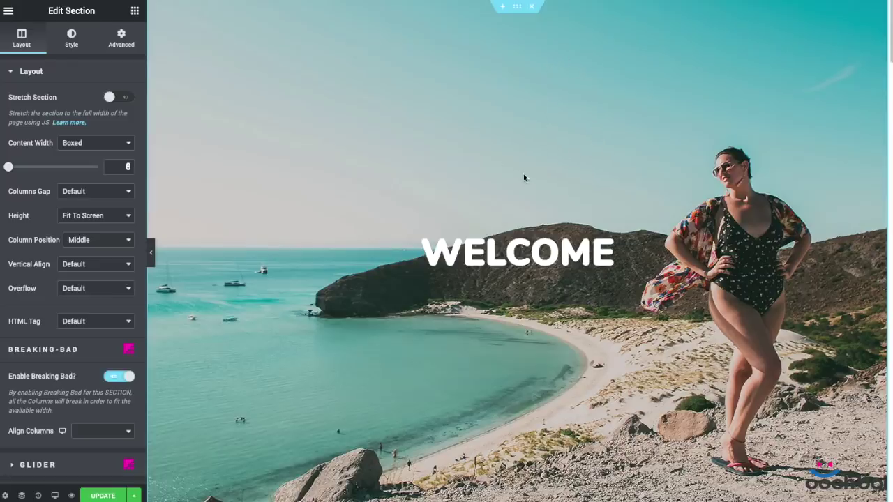
pyautogui.scroll(-15, 523, 176)
pyautogui.scroll(-20, 523, 177)
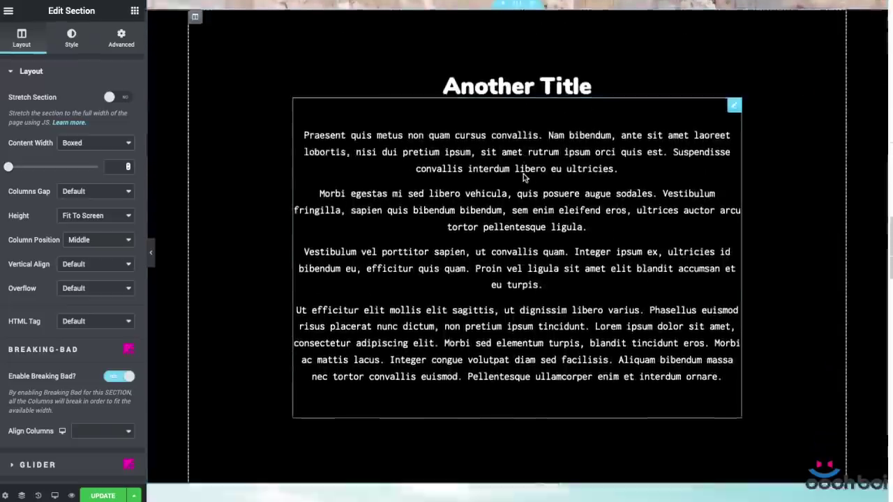
pyautogui.scroll(-2, 523, 177)
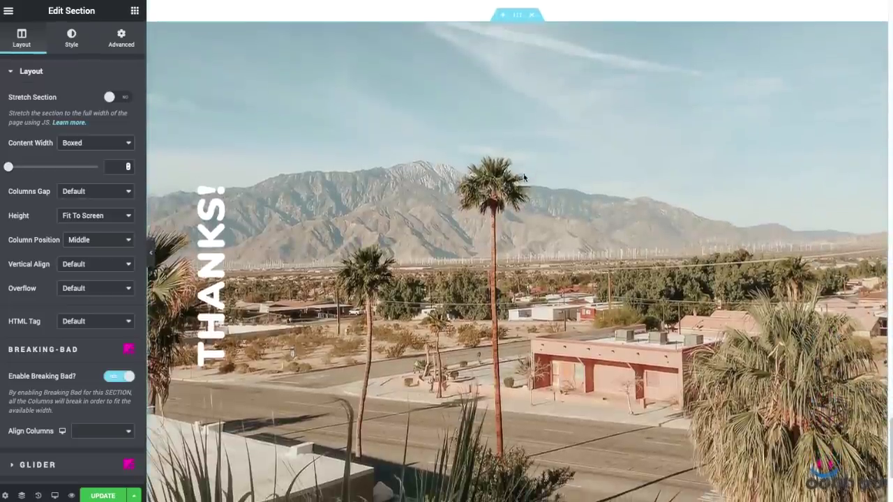
pyautogui.scroll(2, 524, 174)
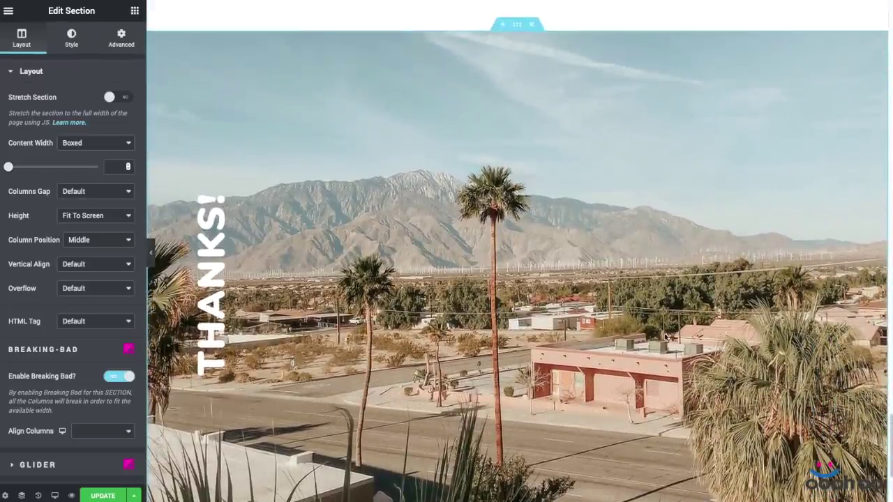
pyautogui.scroll(-1, 597, 226)
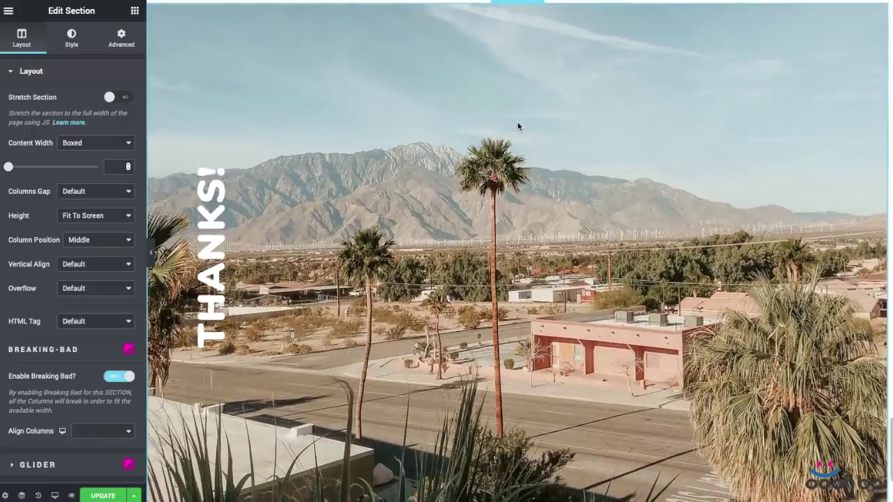
pyautogui.scroll(3, 518, 125)
pyautogui.scroll(20, 520, 140)
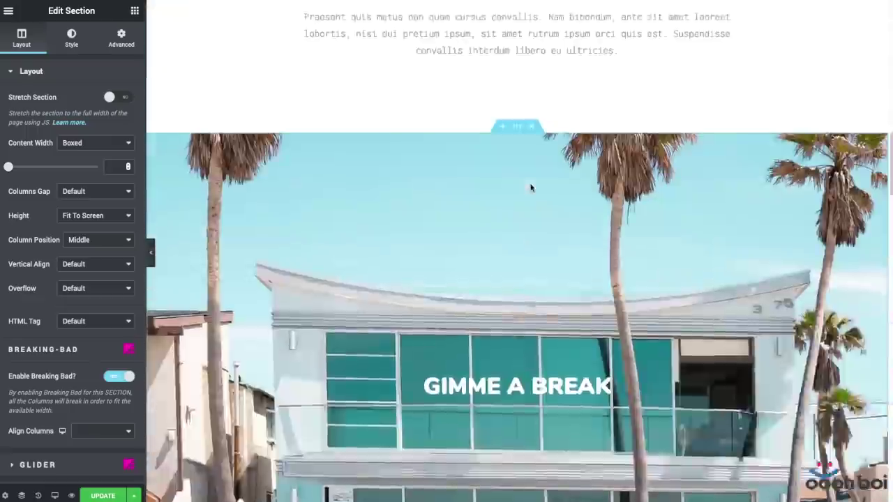
pyautogui.scroll(3, 529, 186)
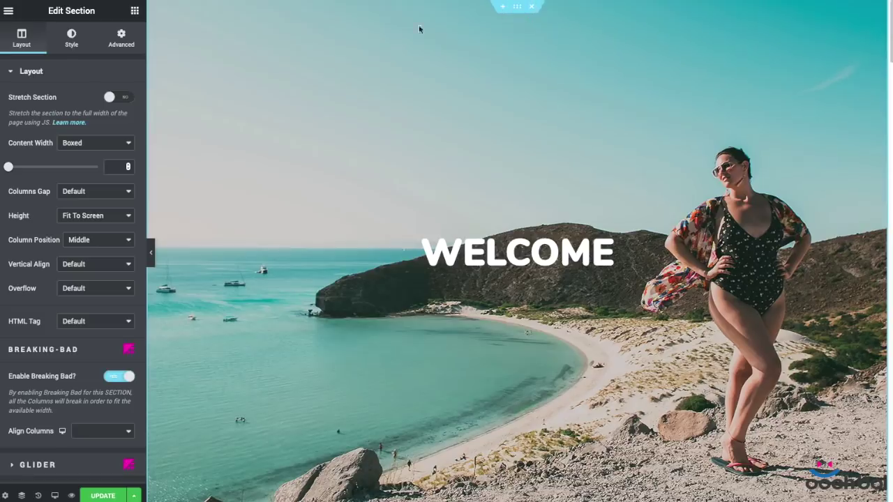
# Step: Set the MY TITLE section's Z-Index to 2 in its Advanced settings
pyautogui.click(130, 43)
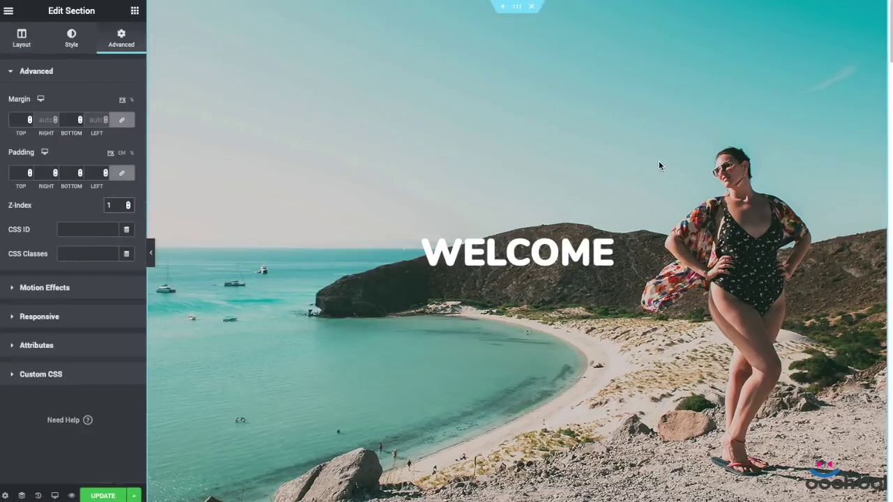
pyautogui.scroll(-4, 659, 163)
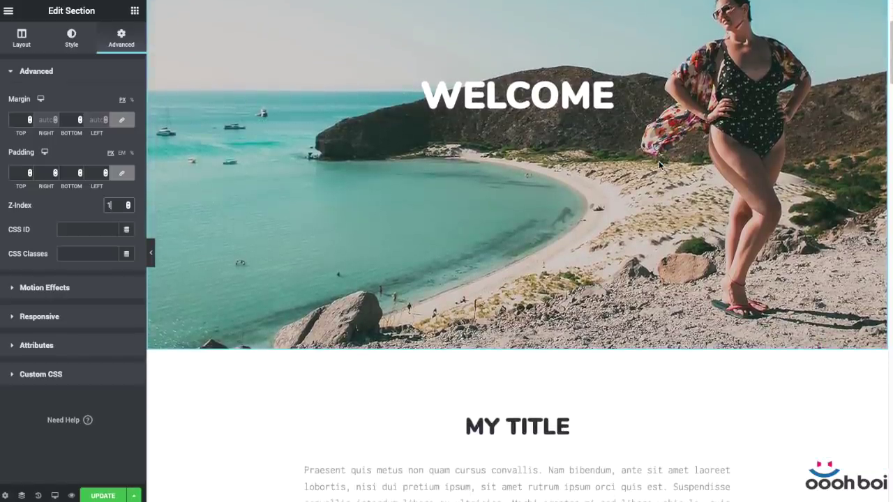
pyautogui.scroll(-3, 658, 160)
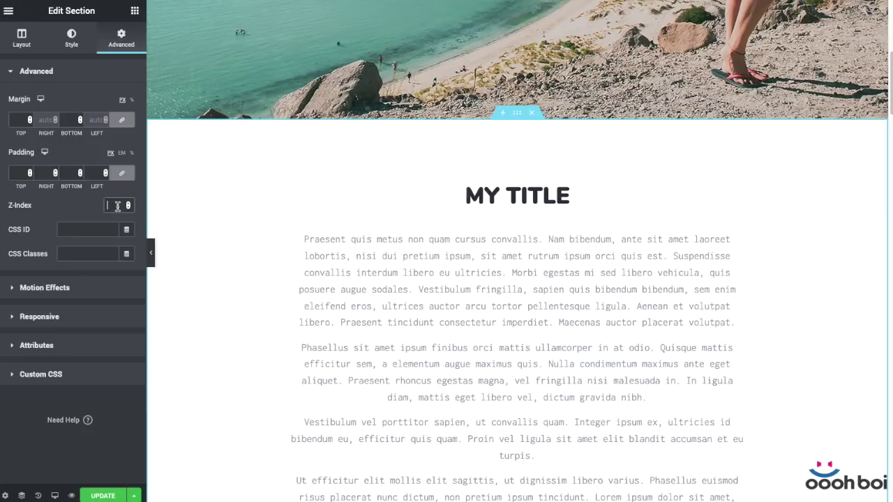
pyautogui.write('2')
# Step: Set the next section's Z-Index to 3, glancing at its sticky motion settings
pyautogui.scroll(-7, 604, 253)
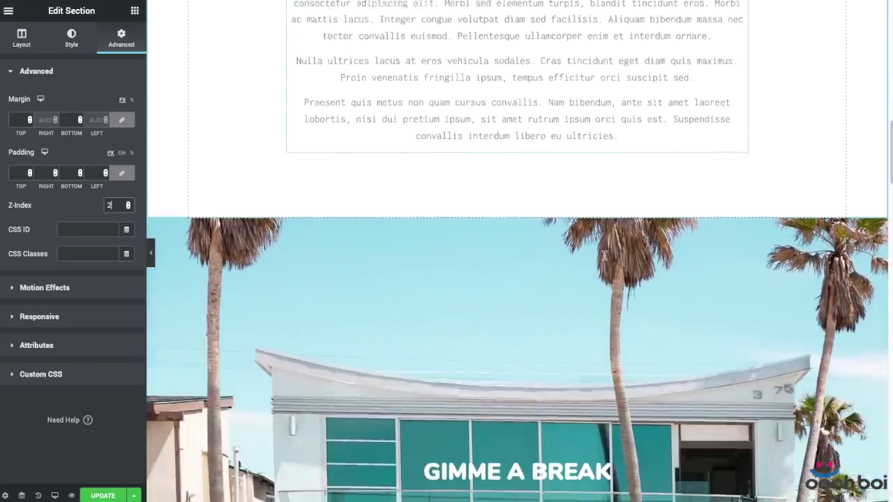
pyautogui.hotkey('ctrl', 'z')
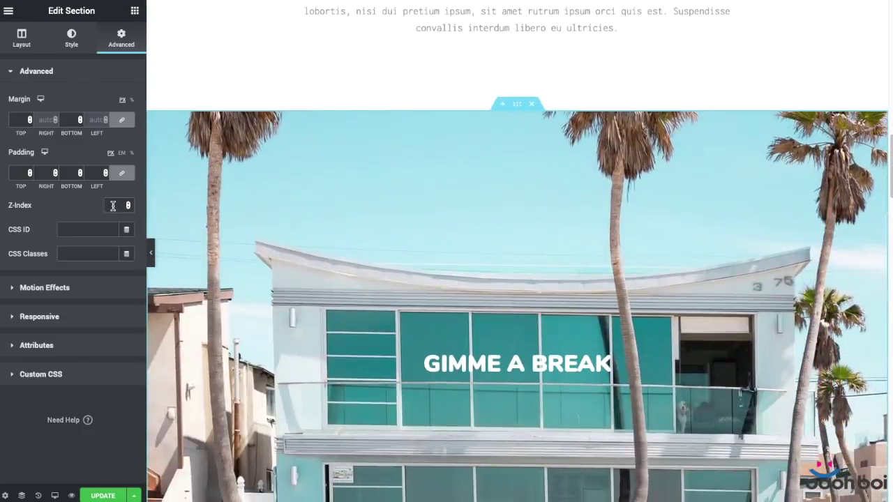
pyautogui.write('3')
pyautogui.scroll(-6, 523, 268)
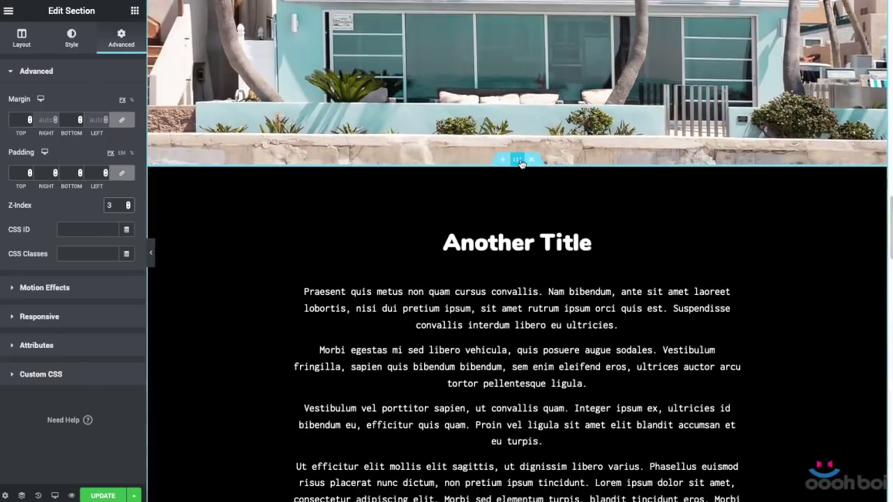
pyautogui.click(45, 288)
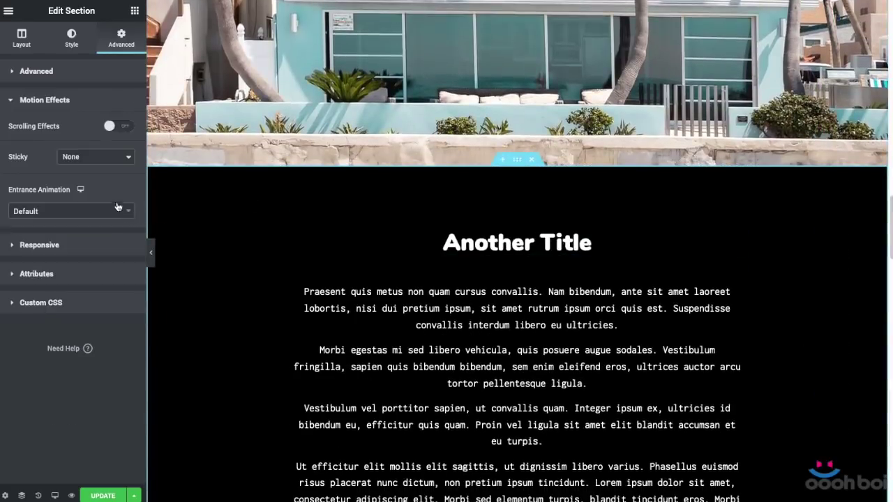
pyautogui.click(113, 72)
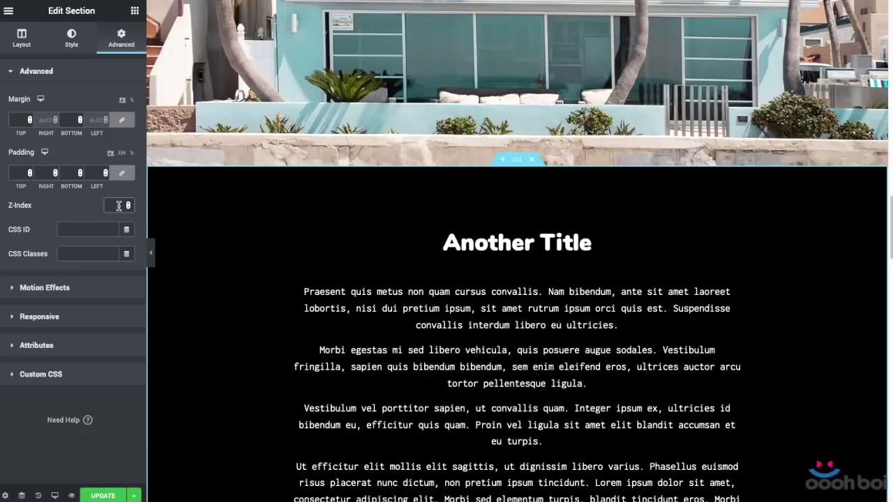
# Step: Clear the REMEMBER and THANKS! sections' Z-Index fields for new values
pyautogui.scroll(-8, 515, 251)
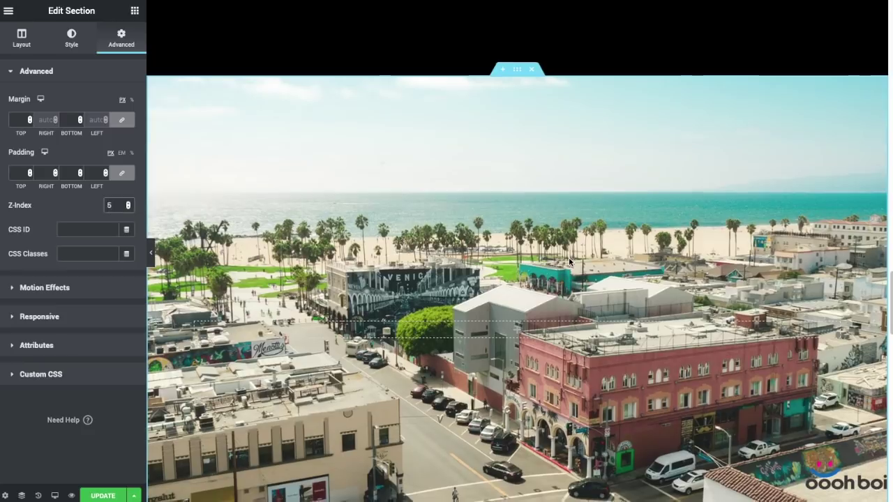
pyautogui.scroll(-7, 568, 258)
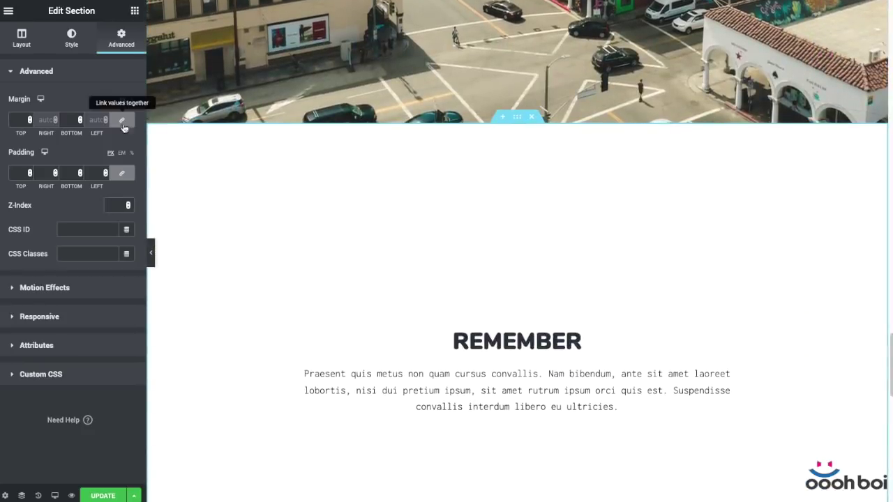
pyautogui.press('BackSpace')
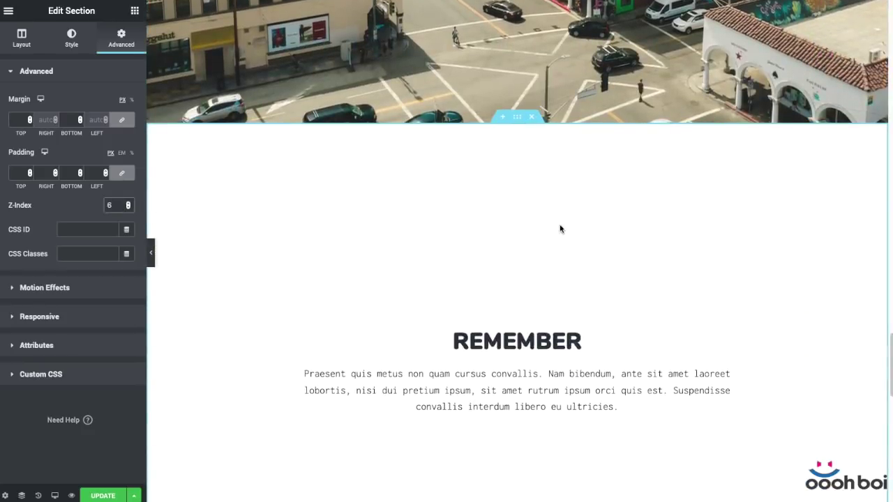
pyautogui.scroll(-5, 559, 229)
pyautogui.press('BackSpace')
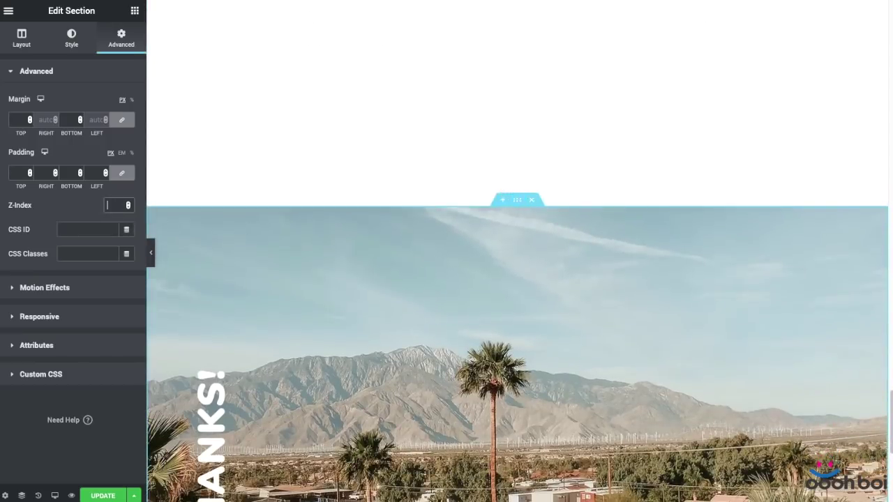
# Step: Scroll through the page from THANKS! up to WELCOME to review the stacking order
pyautogui.scroll(-4, 520, 272)
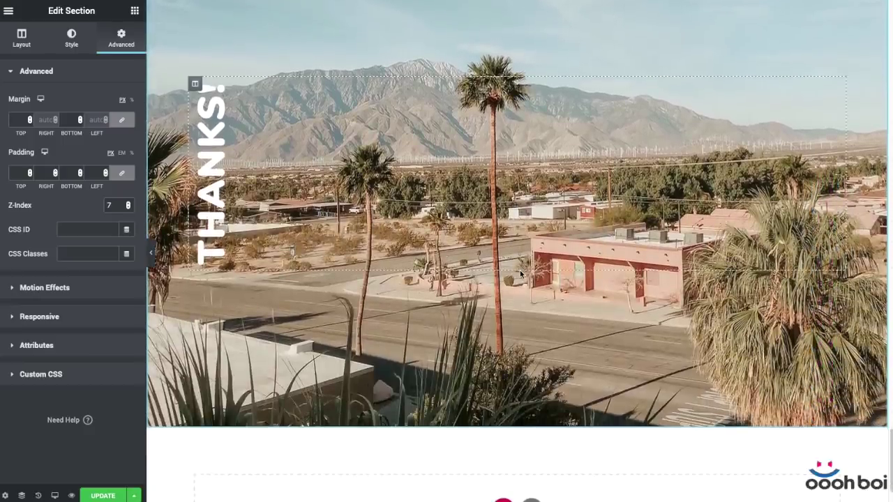
pyautogui.scroll(9, 520, 272)
pyautogui.scroll(15, 520, 273)
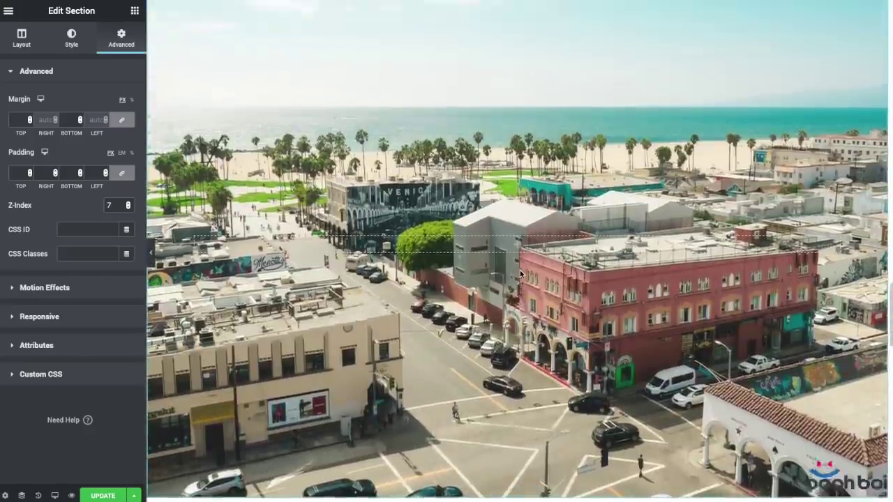
pyautogui.scroll(15, 520, 272)
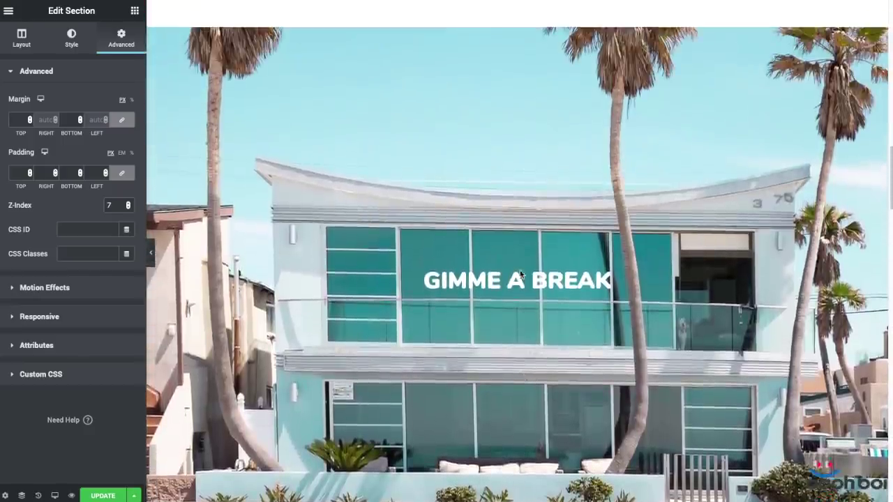
pyautogui.scroll(5, 520, 270)
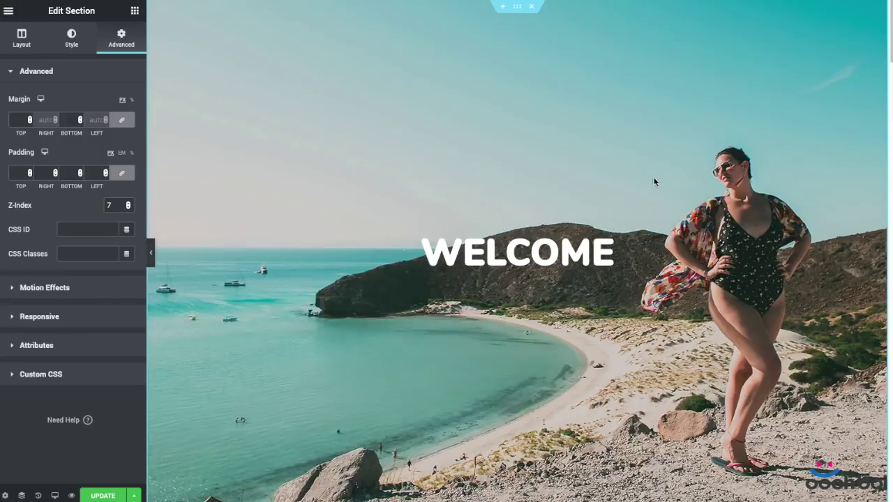
pyautogui.scroll(-2, 690, 224)
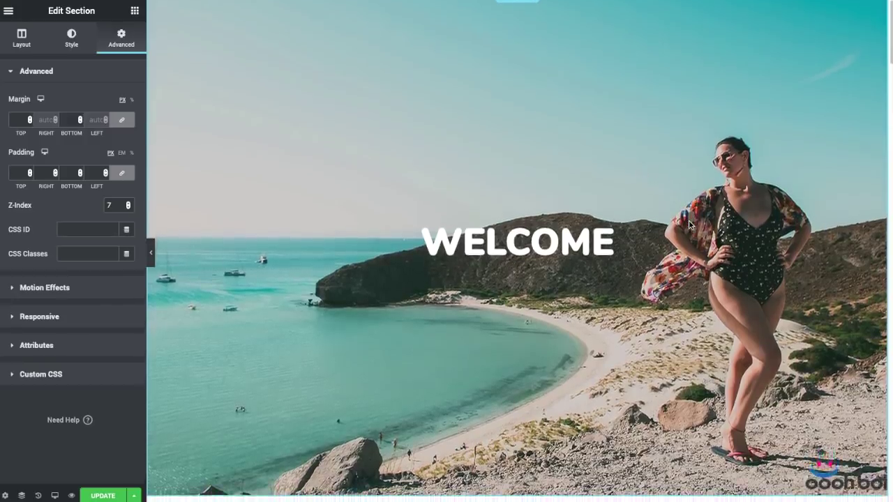
pyautogui.scroll(-5, 689, 224)
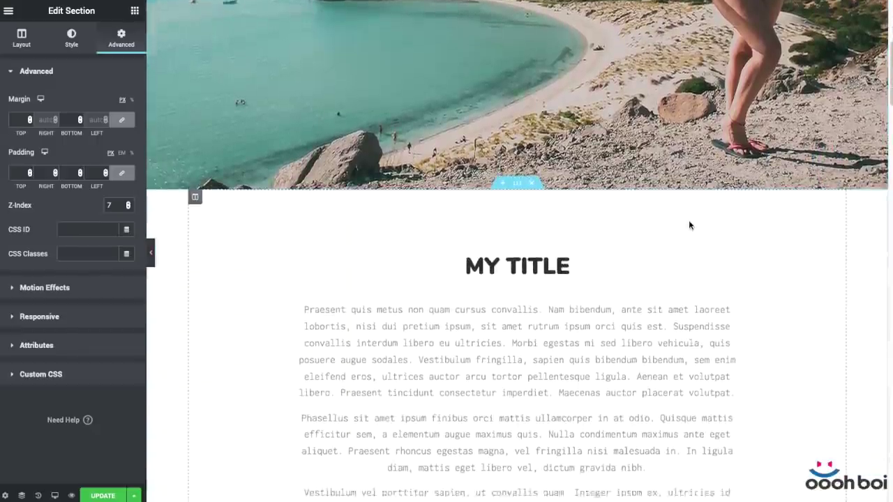
pyautogui.scroll(-2, 689, 224)
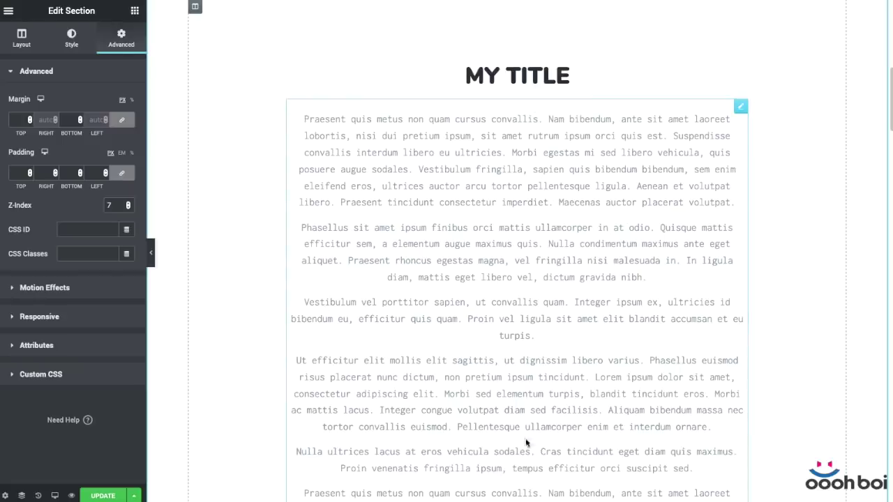
pyautogui.scroll(-3, 588, 174)
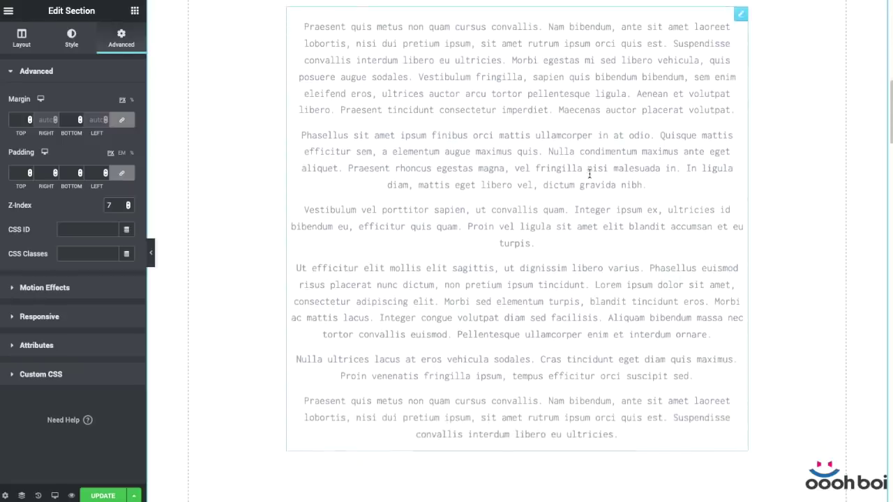
pyautogui.scroll(2, 589, 172)
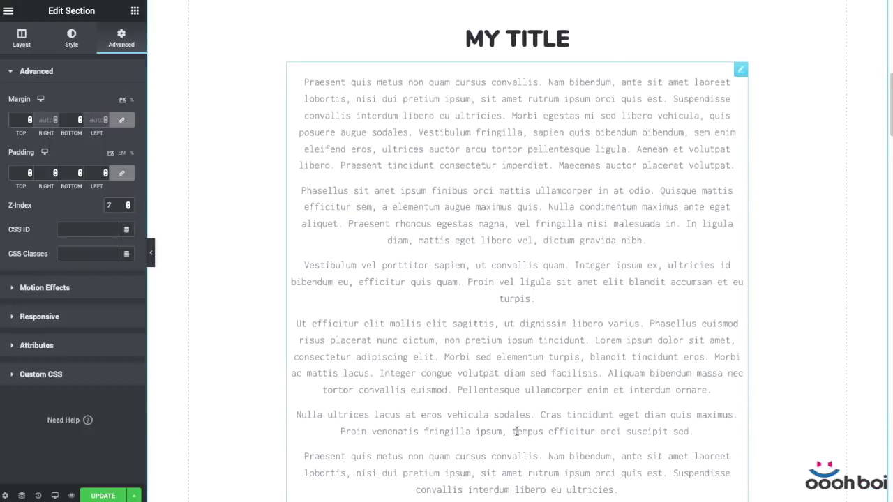
pyautogui.scroll(8, 575, 328)
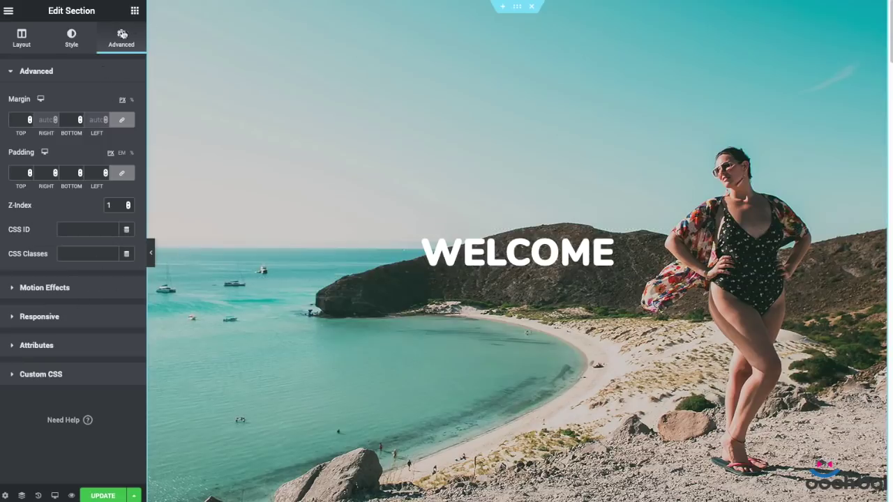
# Step: Set the WELCOME hero's Motion Effects Sticky to Top and scroll the preview to check
pyautogui.click(68, 287)
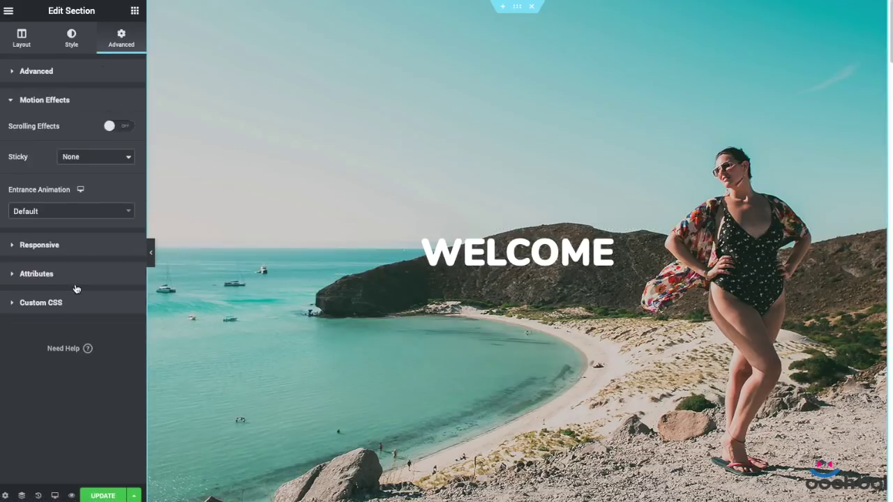
pyautogui.click(98, 163)
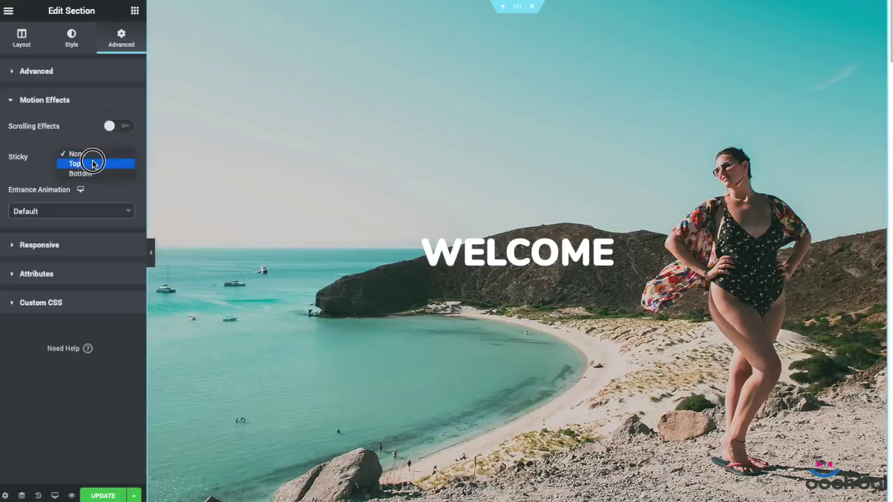
pyautogui.click(93, 165)
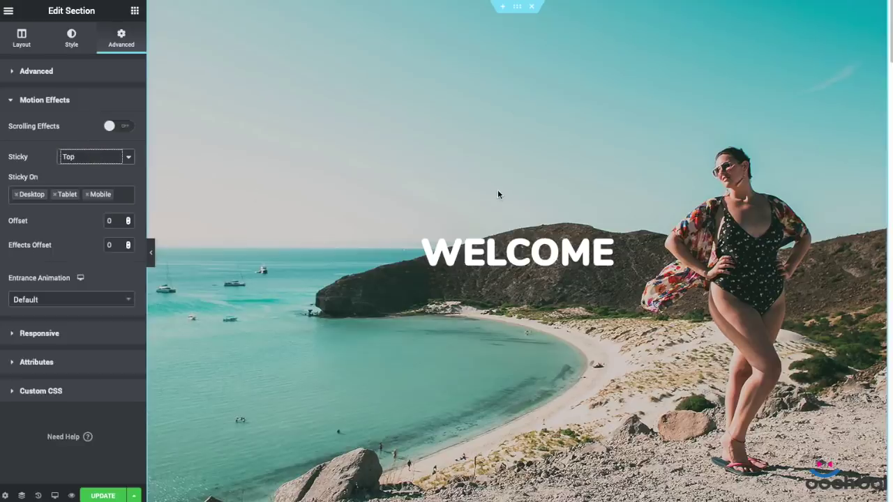
pyautogui.scroll(-5, 498, 191)
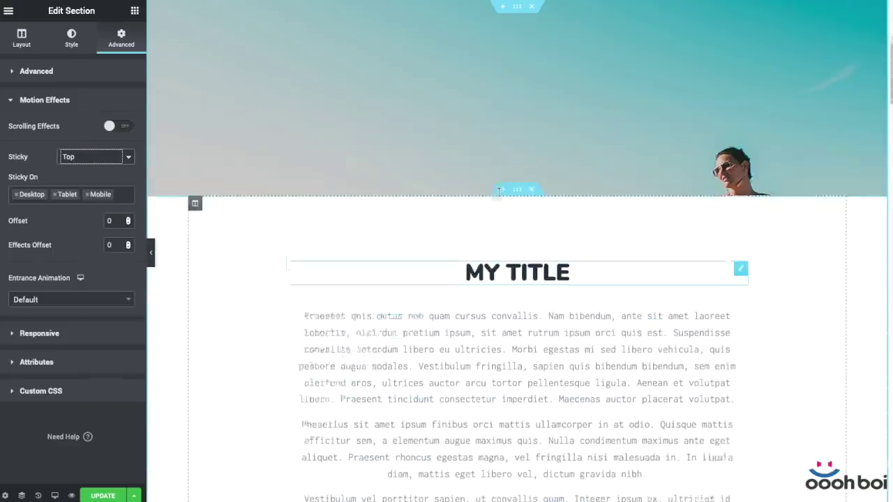
pyautogui.scroll(5, 498, 191)
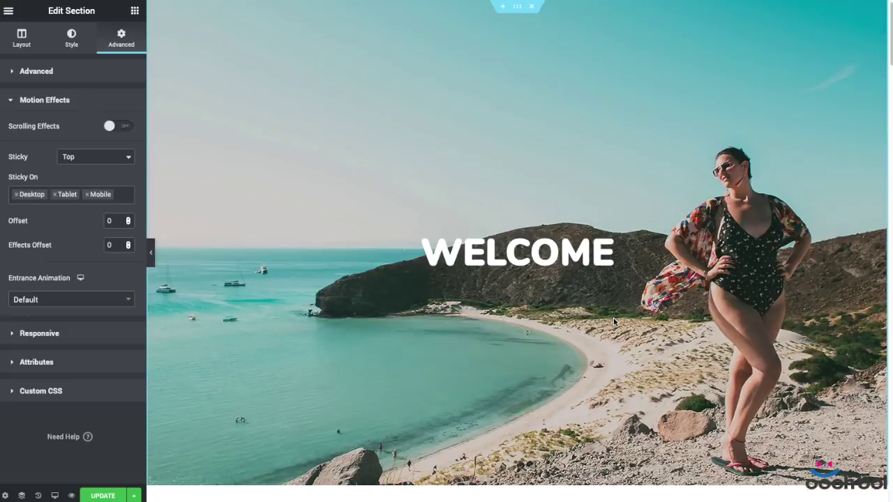
pyautogui.scroll(-5, 613, 318)
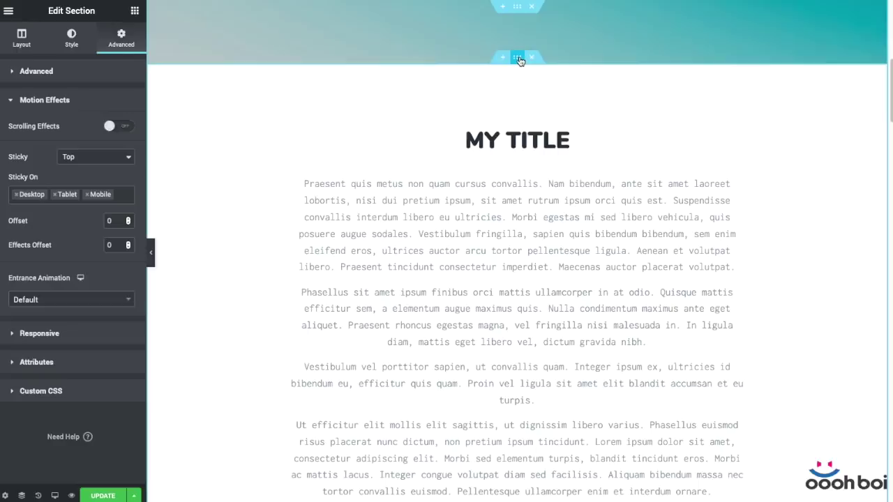
# Step: Raise the GIMME A BREAK palm-tree section's Z-Index to 3
pyautogui.click(519, 59)
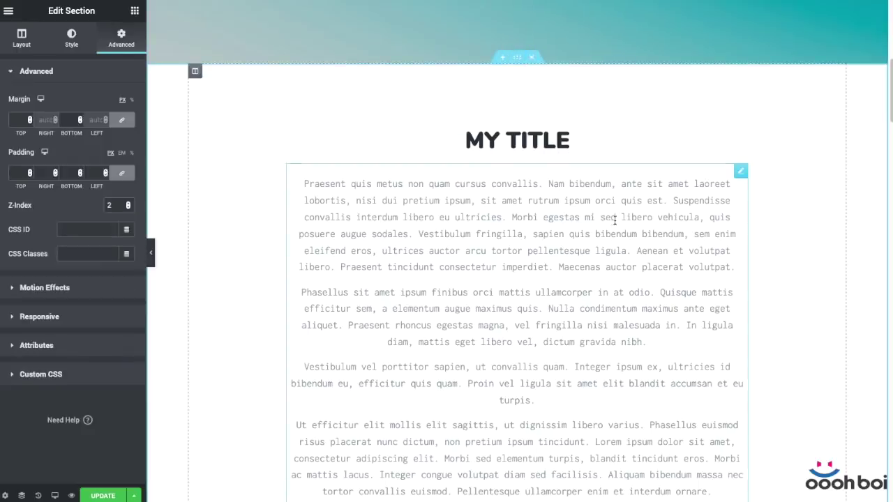
pyautogui.scroll(-7, 613, 222)
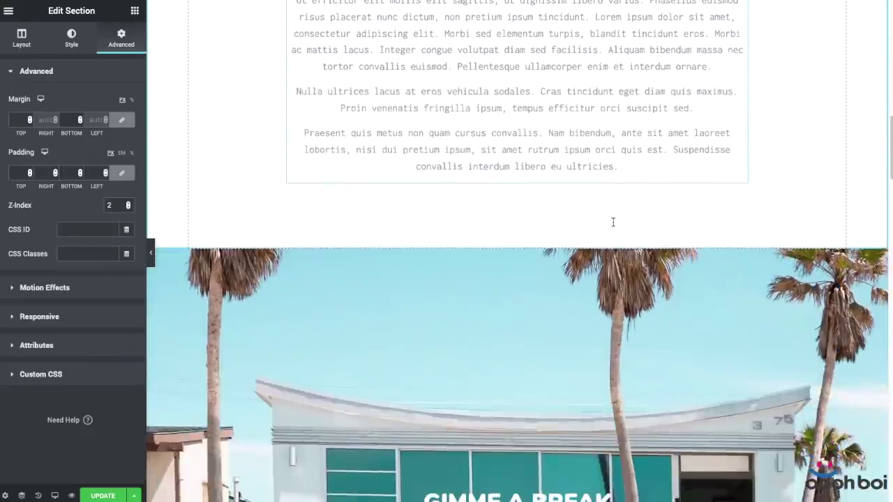
pyautogui.scroll(6, 613, 222)
pyautogui.scroll(3, 613, 222)
pyautogui.scroll(-7, 613, 221)
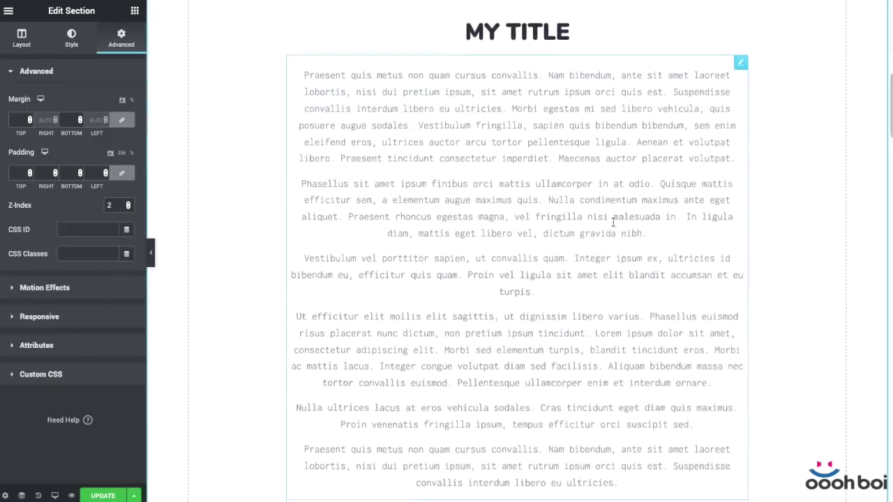
pyautogui.scroll(2, 614, 222)
pyautogui.scroll(-8, 613, 222)
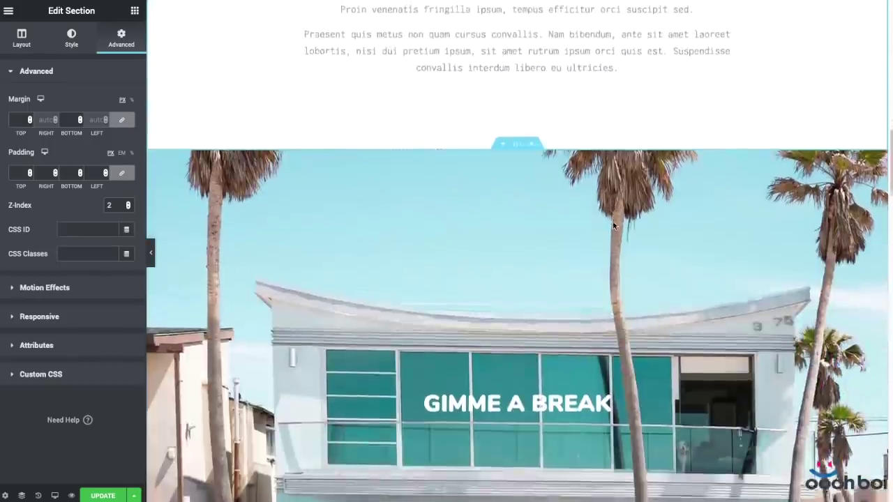
pyautogui.scroll(4, 613, 226)
pyautogui.scroll(-3, 613, 226)
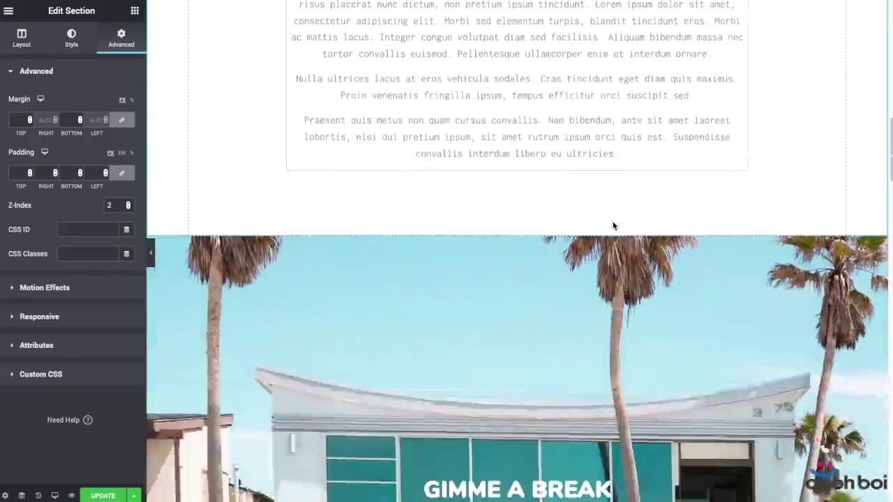
pyautogui.scroll(-1, 613, 226)
pyautogui.press('Up')
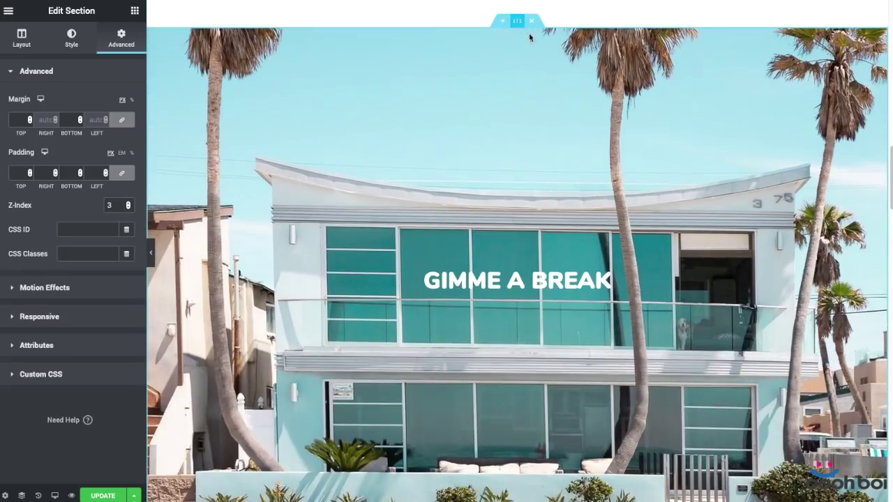
# Step: Make the GIMME A BREAK section sticky at Top under Motion Effects
pyautogui.click(102, 287)
pyautogui.click(93, 157)
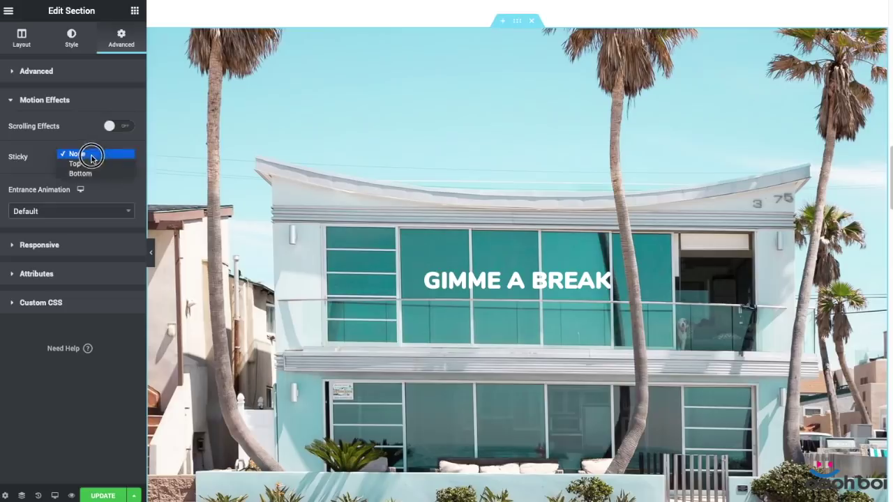
pyautogui.click(91, 164)
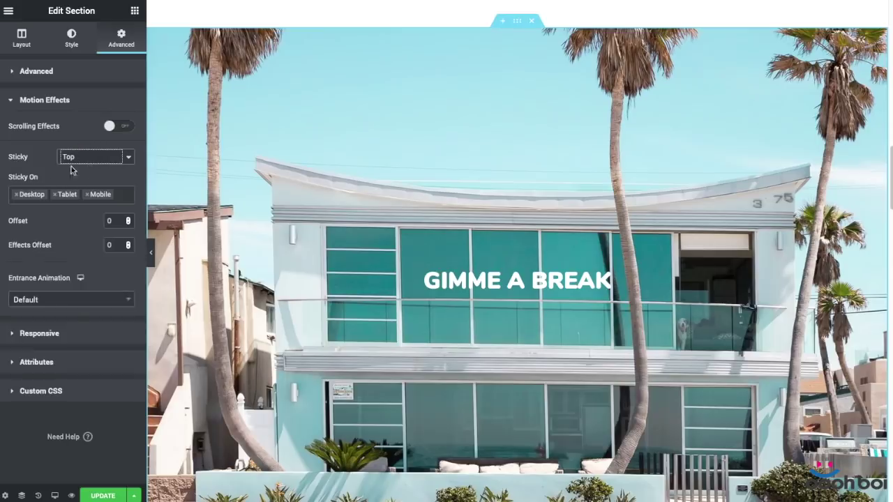
pyautogui.scroll(-5, 632, 123)
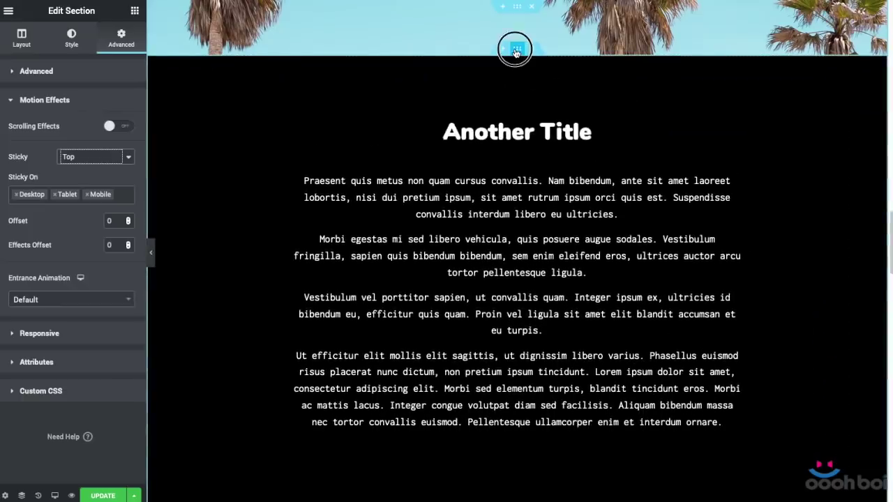
pyautogui.click(517, 49)
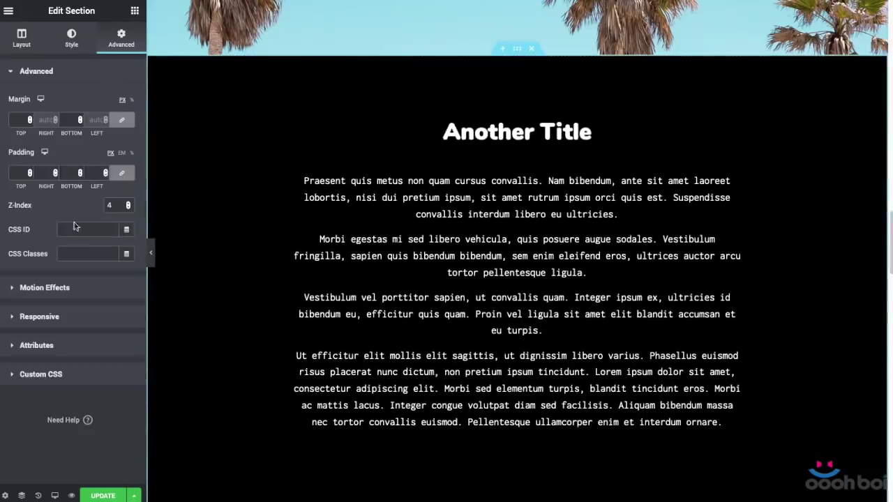
# Step: Set Sticky to Top for the Another Title and Venice aerial sections
pyautogui.click(86, 287)
pyautogui.click(91, 156)
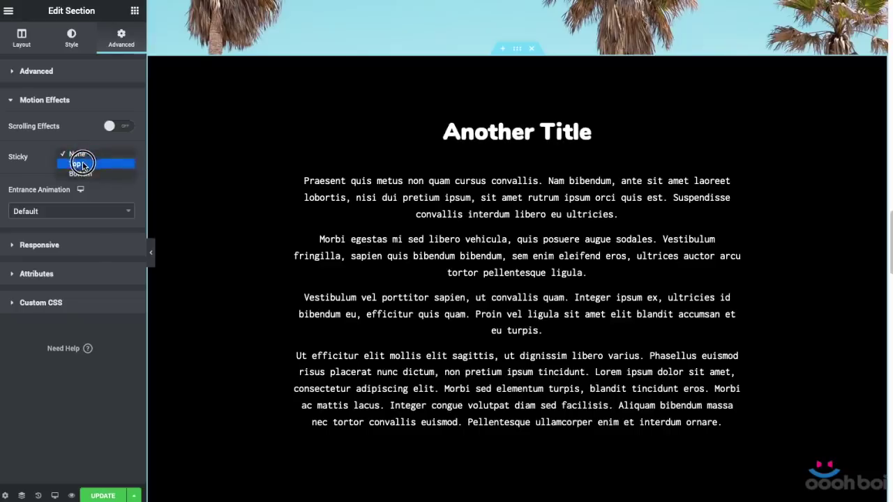
pyautogui.click(92, 164)
pyautogui.scroll(-6, 557, 198)
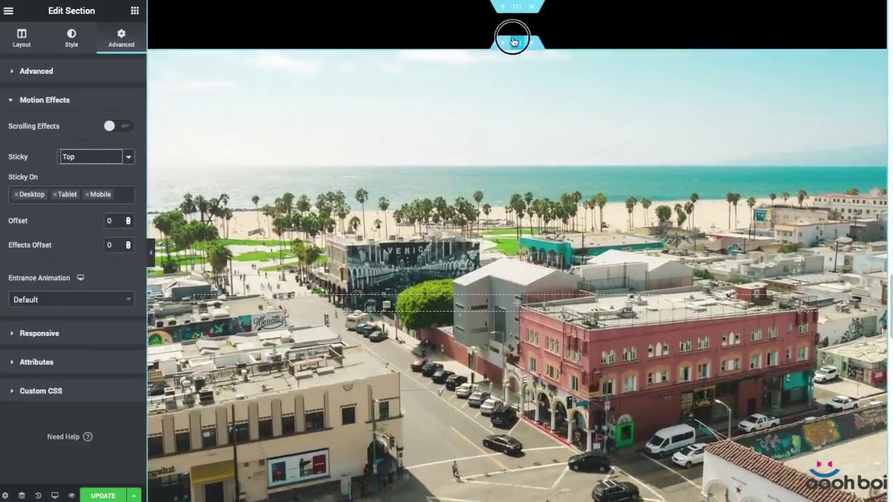
pyautogui.click(512, 40)
pyautogui.click(82, 288)
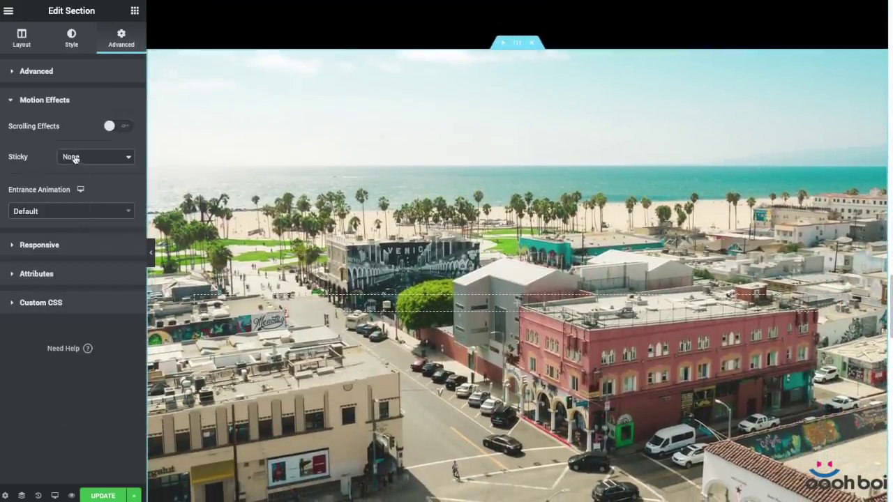
pyautogui.click(75, 159)
pyautogui.click(79, 166)
pyautogui.scroll(-5, 625, 209)
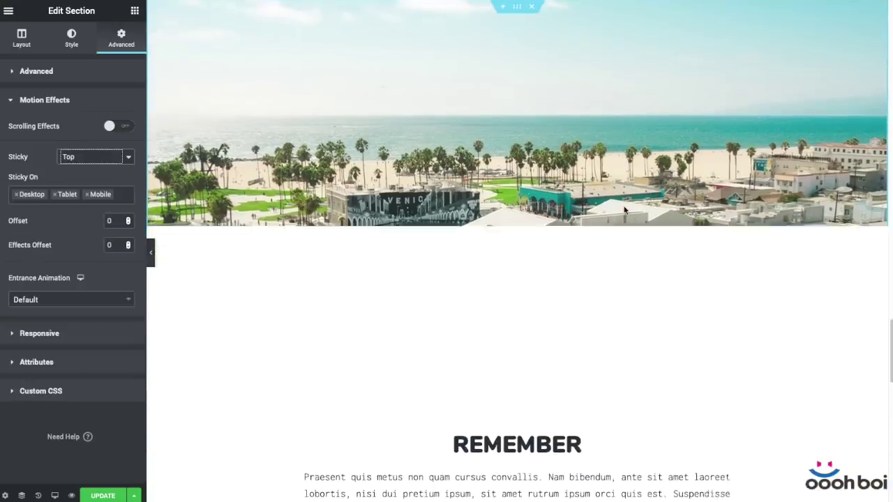
pyautogui.scroll(-3, 624, 210)
# Step: Set Sticky to Top for the REMEMBER and THANKS! sections, leaving Scrolling Effects off
pyautogui.click(517, 53)
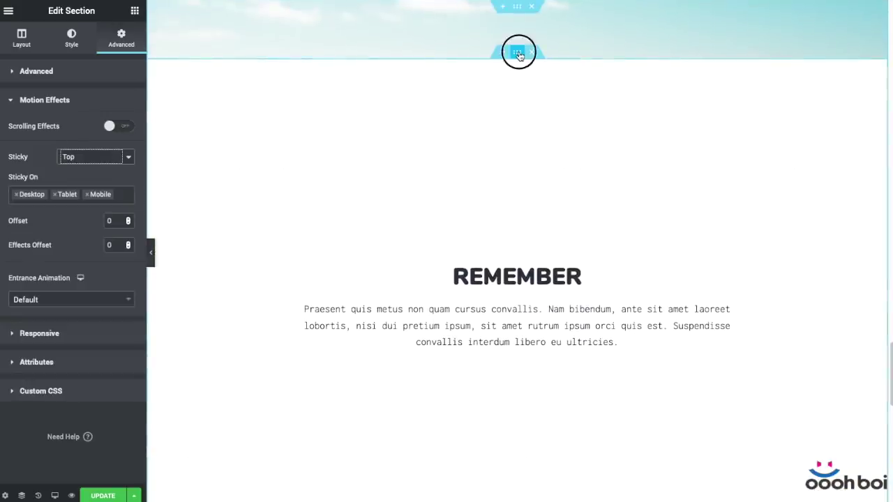
pyautogui.click(69, 288)
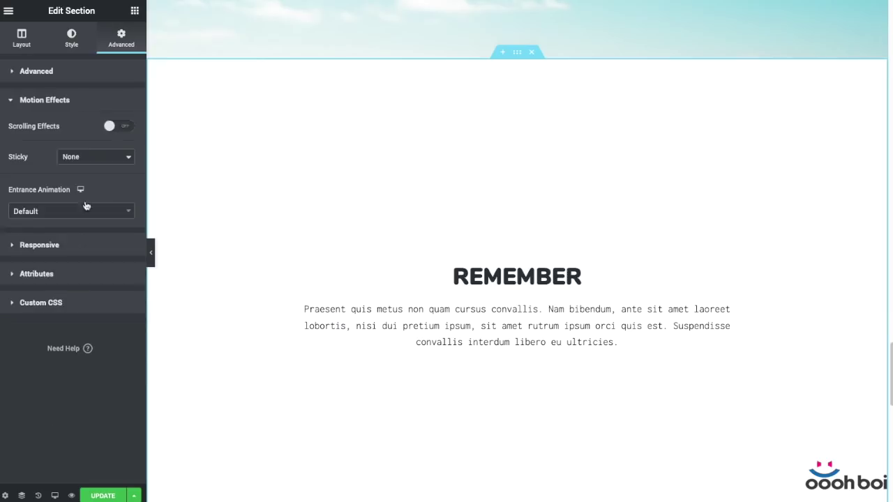
pyautogui.click(82, 157)
pyautogui.click(81, 169)
pyautogui.scroll(-5, 429, 223)
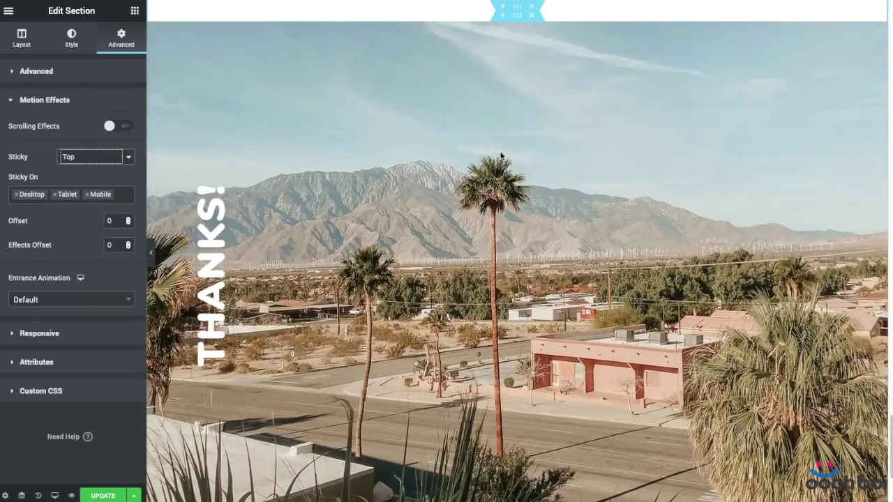
pyautogui.click(517, 20)
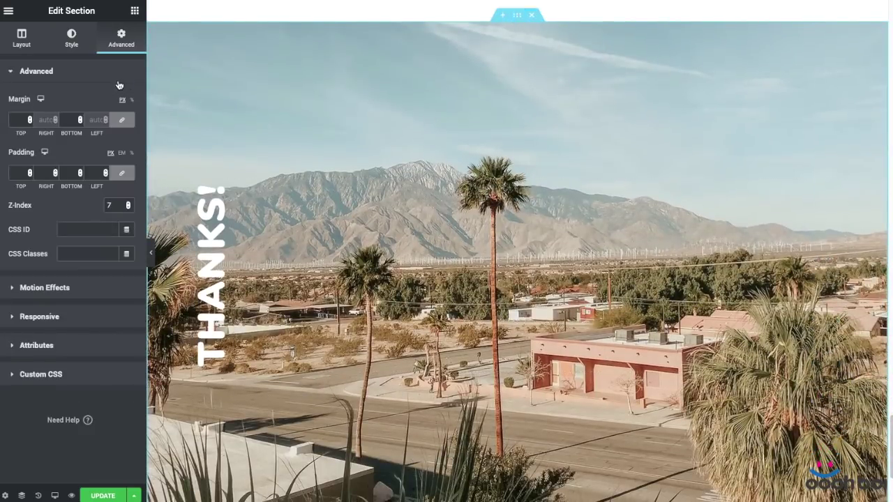
pyautogui.click(87, 292)
pyautogui.click(82, 157)
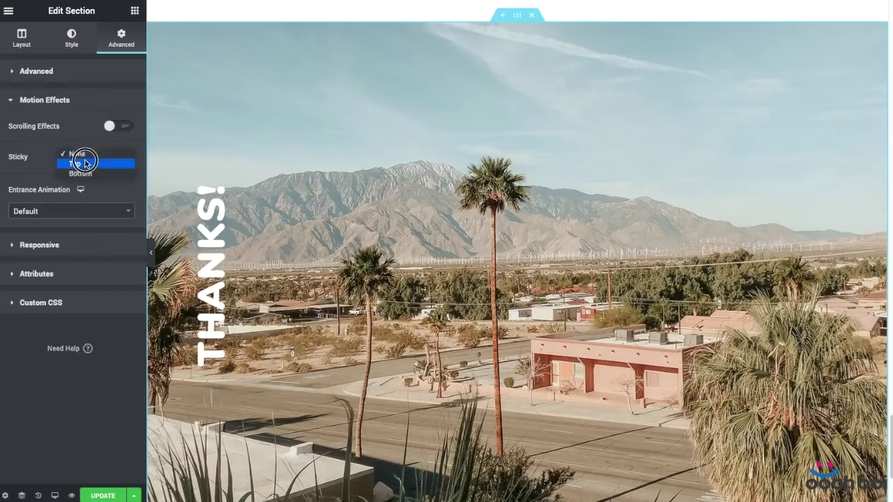
pyautogui.press('Return')
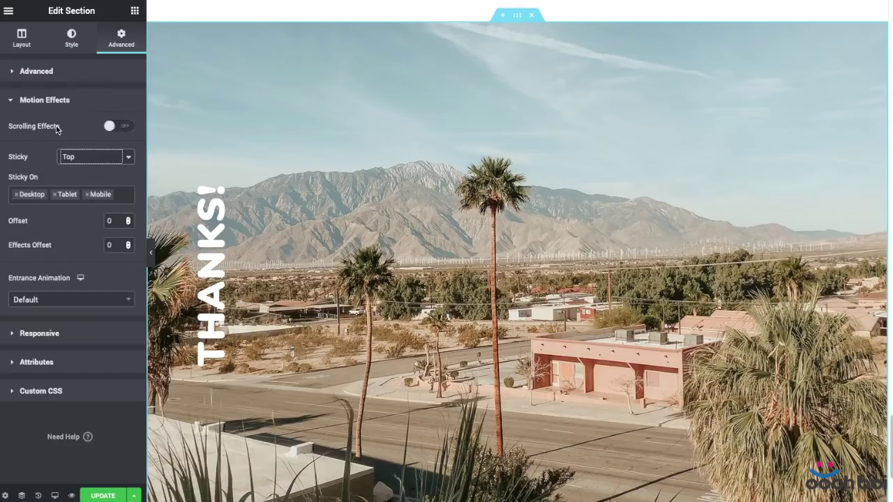
pyautogui.moveTo(40, 127); pyautogui.dragTo(11, 127)
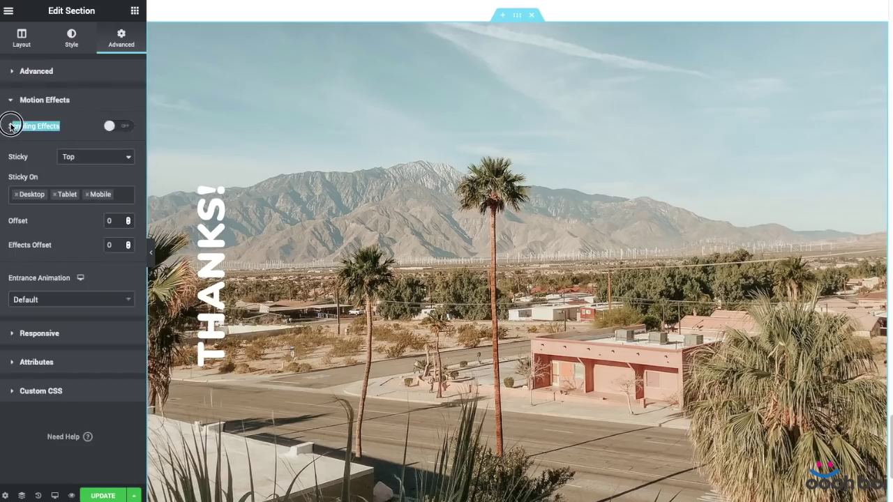
pyautogui.click(123, 126)
pyautogui.click(115, 128)
pyautogui.scroll(-1, 557, 216)
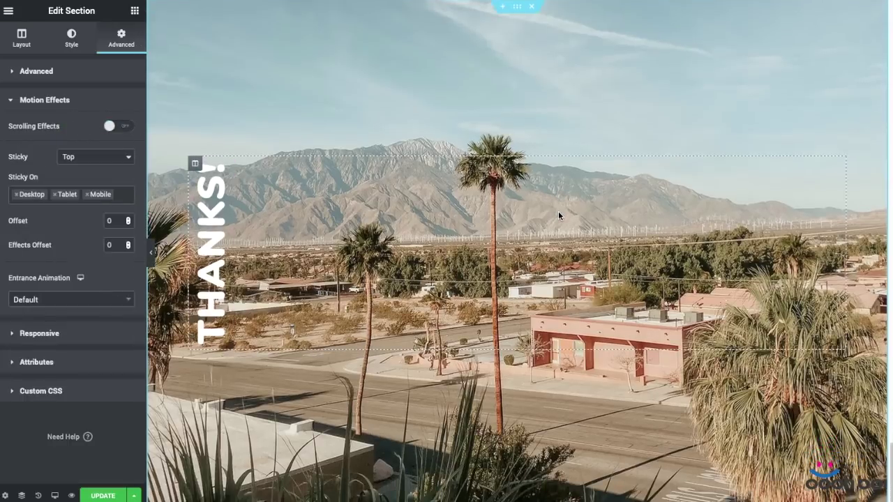
# Step: Scroll the desktop preview of the stacked sticky sections, then show the Desktop/Tablet/Mobile list
pyautogui.scroll(10, 556, 211)
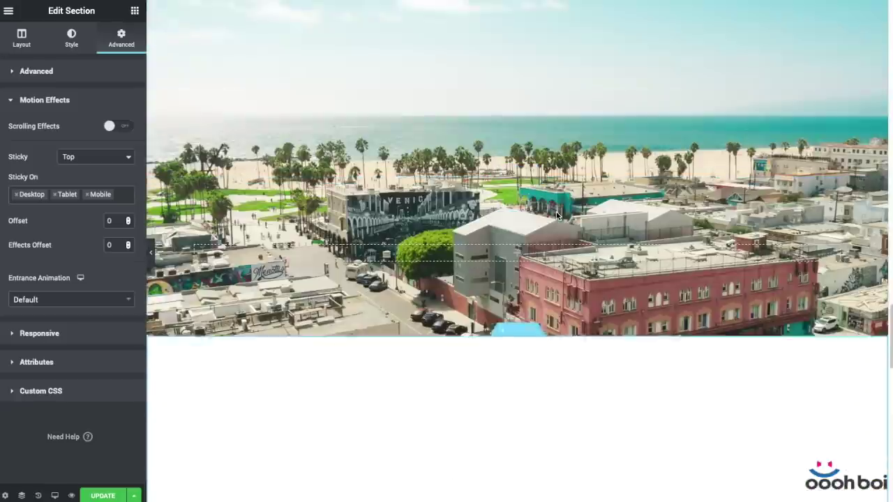
pyautogui.scroll(10, 556, 214)
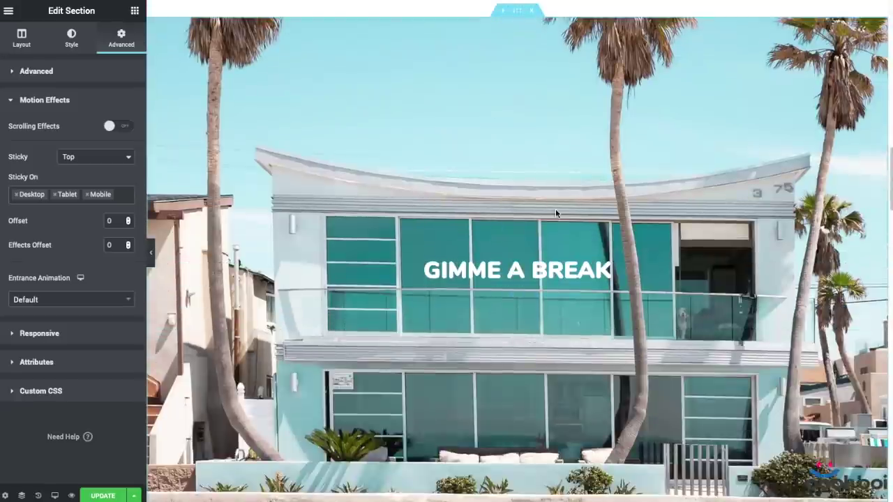
pyautogui.scroll(10, 555, 208)
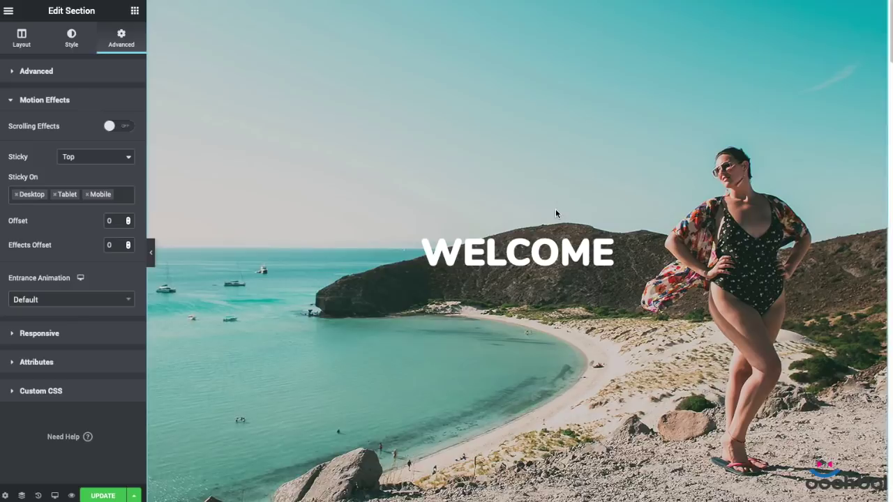
pyautogui.scroll(-5, 555, 208)
pyautogui.scroll(-5, 555, 208)
pyautogui.scroll(10, 555, 209)
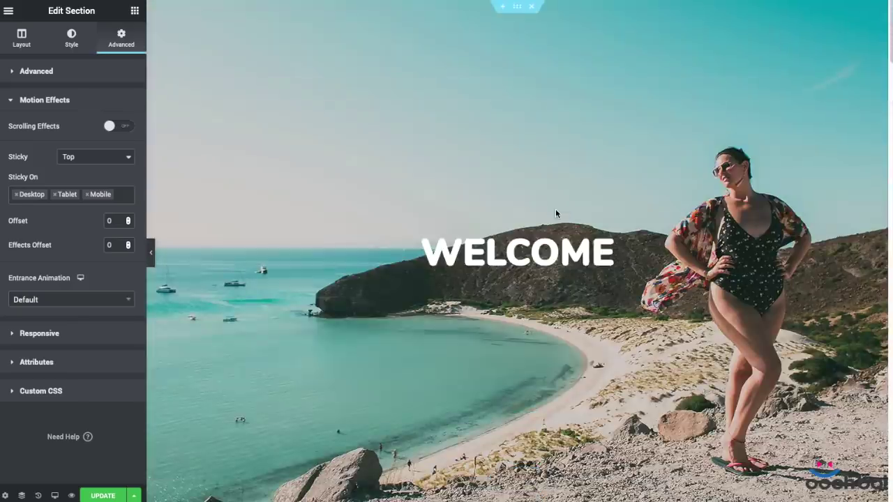
pyautogui.click(54, 495)
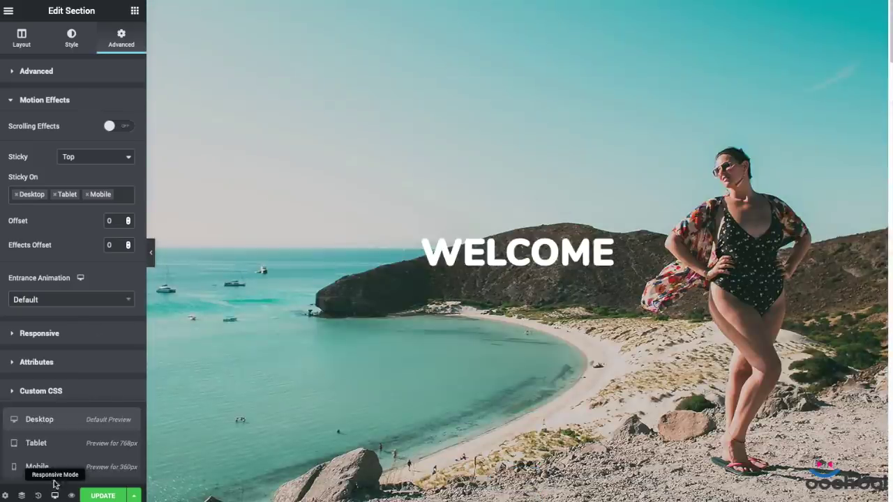
# Step: Switch to the Tablet (768px) preview and scroll through the sliding sticky sections
pyautogui.click(60, 444)
pyautogui.scroll(-5, 687, 275)
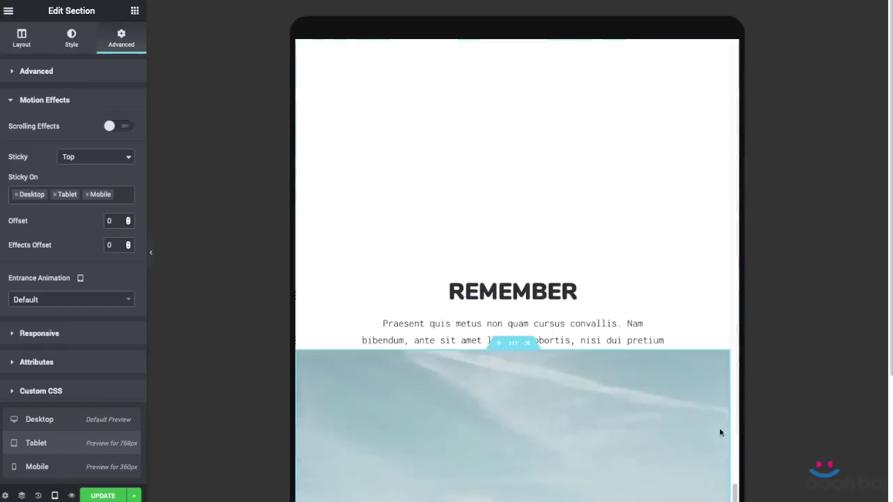
pyautogui.moveTo(749, 433); pyautogui.dragTo(779, 63)
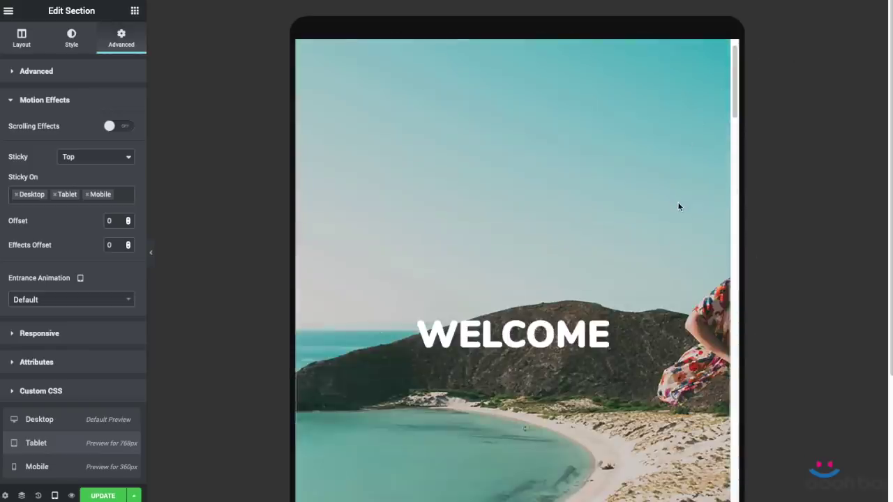
pyautogui.scroll(-10, 678, 207)
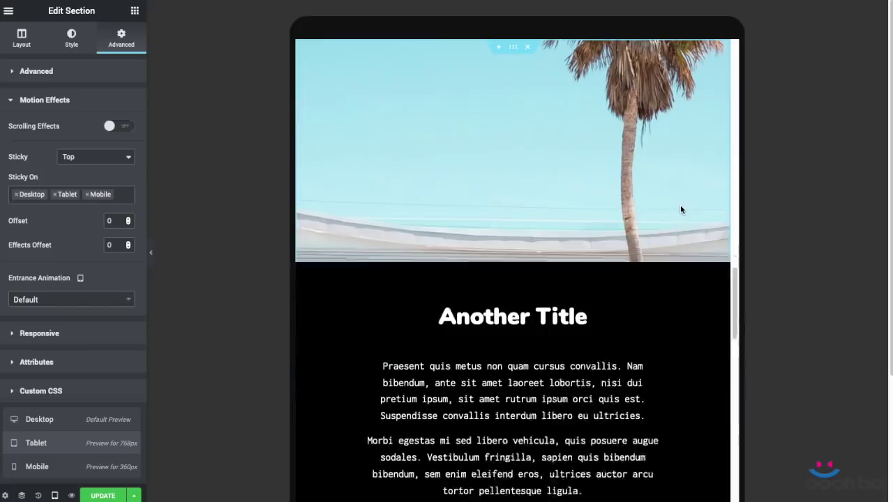
pyautogui.scroll(-10, 681, 208)
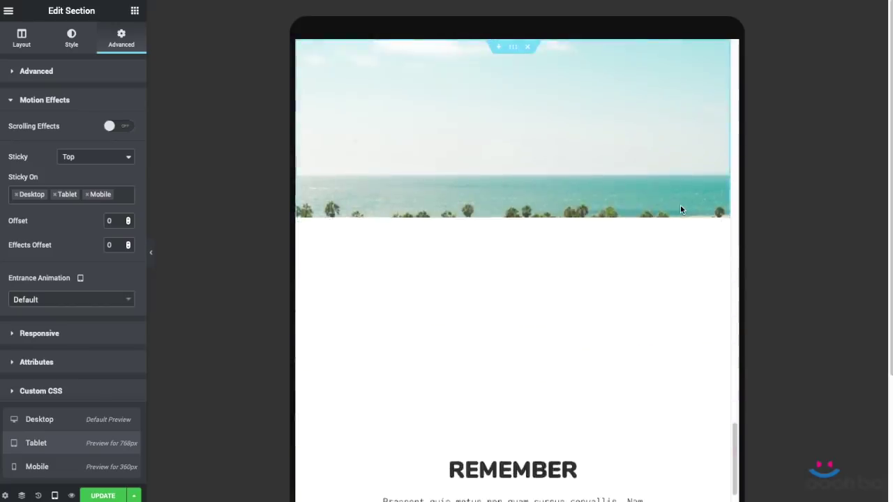
pyautogui.scroll(-5, 680, 209)
pyautogui.scroll(-1, 830, 213)
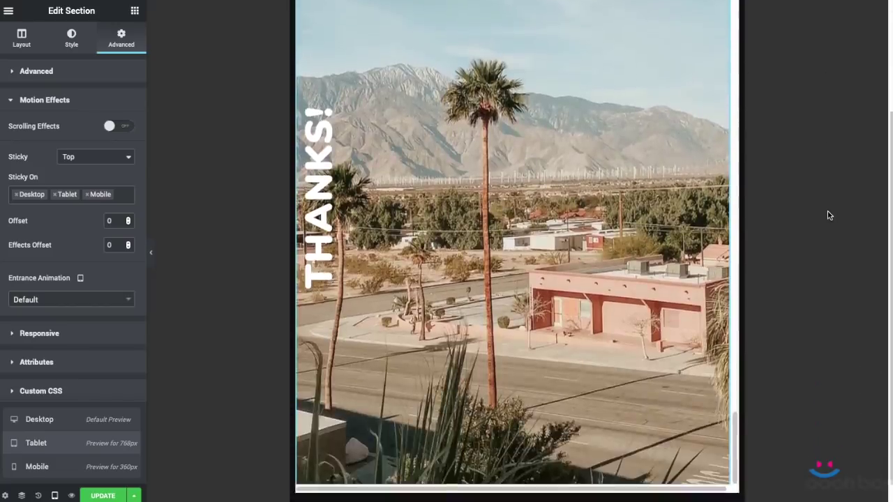
pyautogui.scroll(-1, 829, 214)
pyautogui.scroll(2, 829, 214)
pyautogui.scroll(-2, 828, 216)
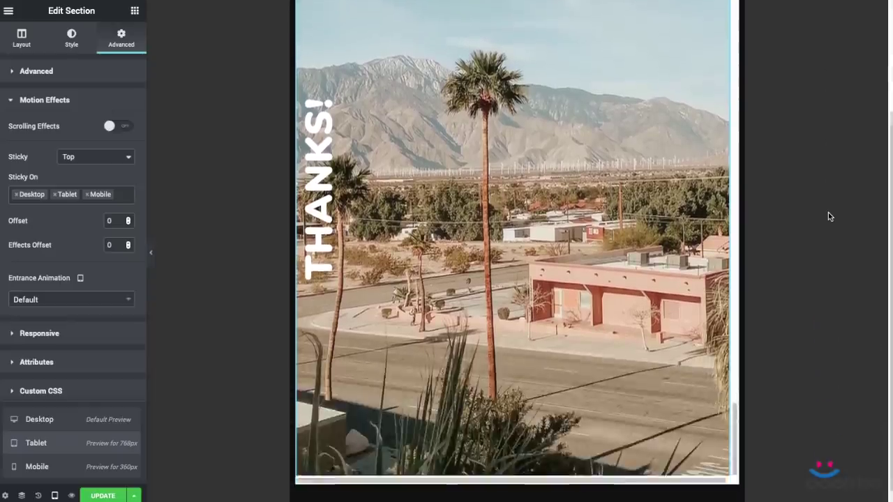
pyautogui.scroll(2, 828, 216)
pyautogui.scroll(-2, 828, 216)
pyautogui.scroll(10, 513, 279)
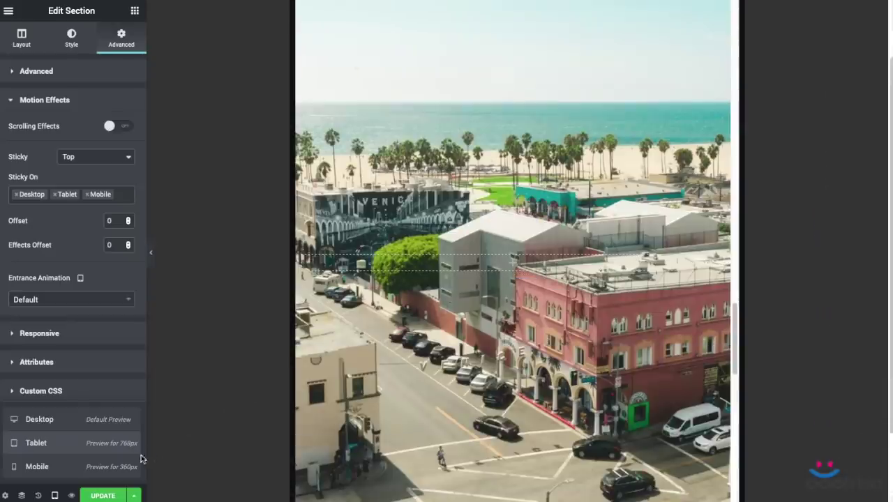
# Step: Switch to the Mobile preview and scroll through the page, where WELCOME becomes a short banner
pyautogui.click(42, 467)
pyautogui.scroll(-3, 619, 297)
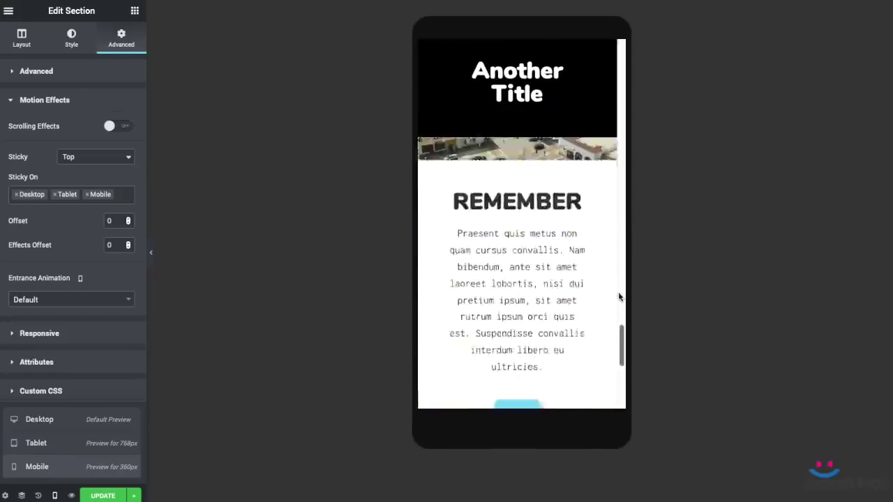
pyautogui.scroll(-2, 617, 328)
pyautogui.moveTo(623, 374); pyautogui.dragTo(624, 55)
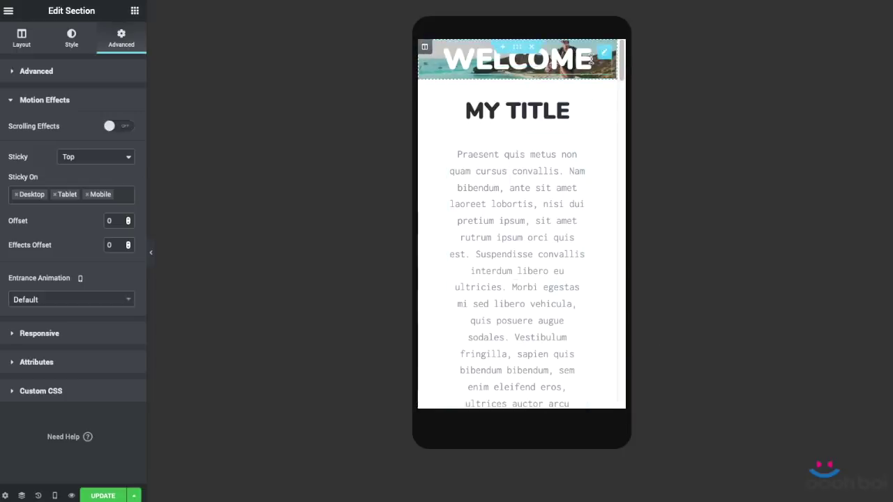
pyautogui.scroll(-10, 577, 165)
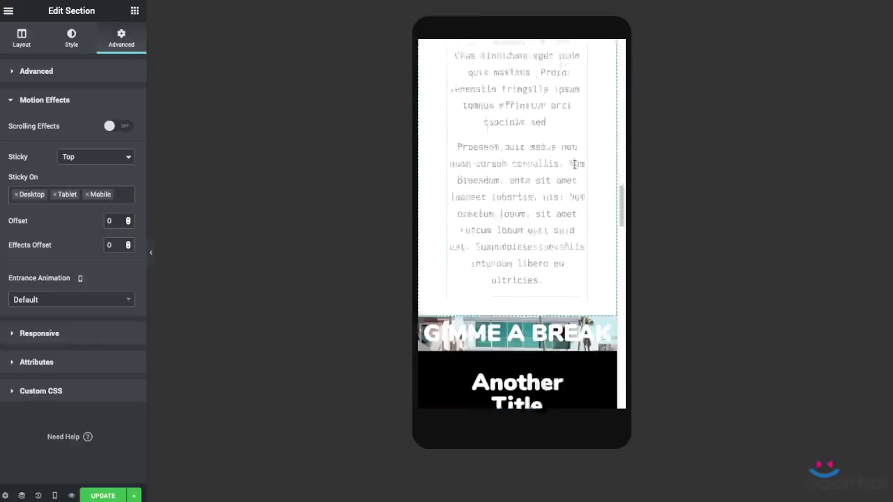
pyautogui.scroll(10, 576, 165)
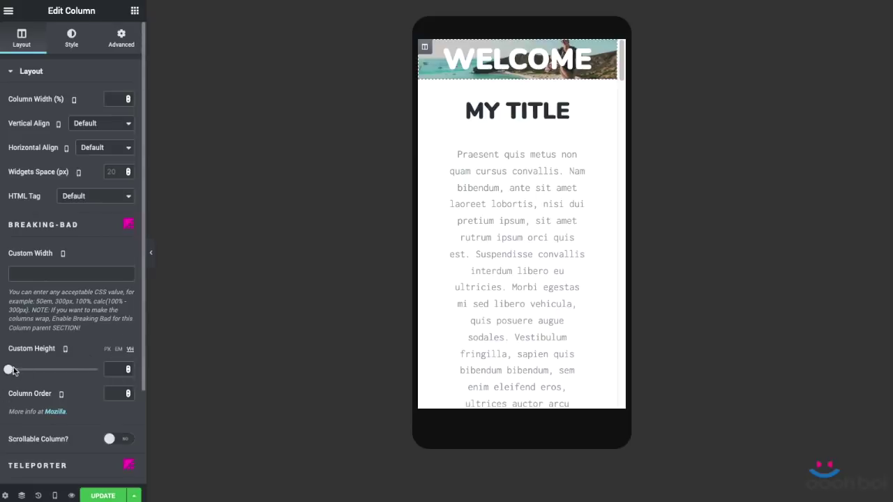
# Step: Set the WELCOME, GIMME A BREAK and beach-town image columns to a 100 VH custom height on mobile
pyautogui.moveTo(13, 371); pyautogui.dragTo(98, 369)
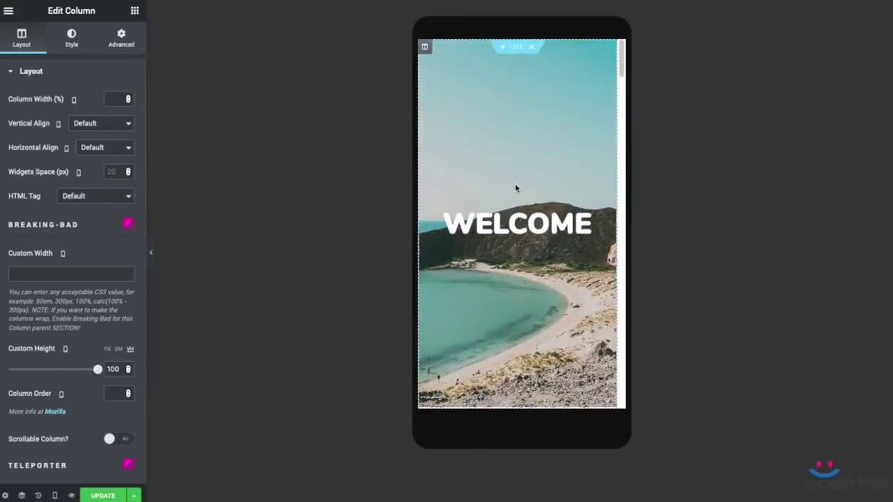
pyautogui.scroll(-10, 515, 183)
pyautogui.scroll(-15, 516, 189)
pyautogui.scroll(3, 447, 140)
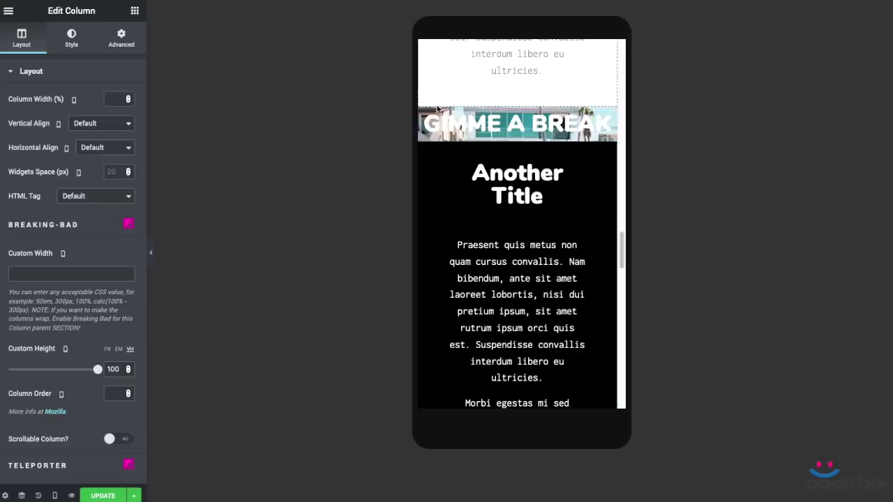
pyautogui.moveTo(98, 369)
pyautogui.mouseDown()
pyautogui.moveTo(18, 380)
pyautogui.moveTo(97, 369)
pyautogui.mouseUp()
pyautogui.scroll(-5, 499, 223)
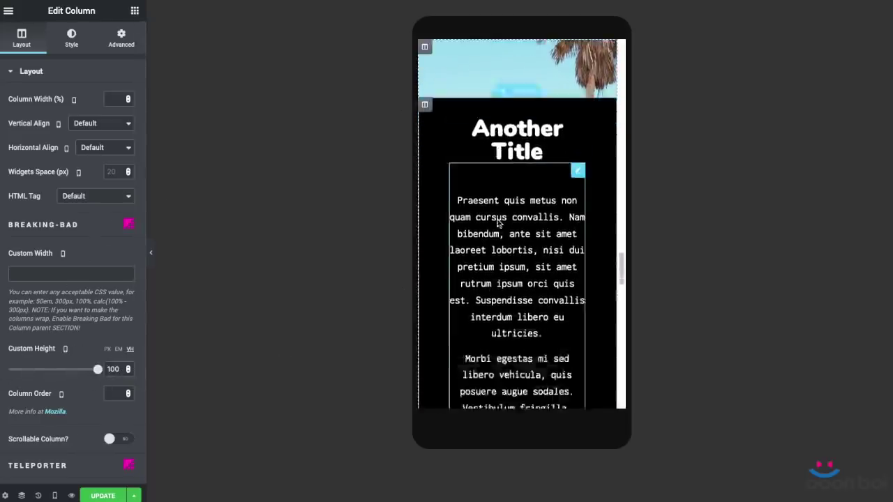
pyautogui.scroll(-1, 499, 224)
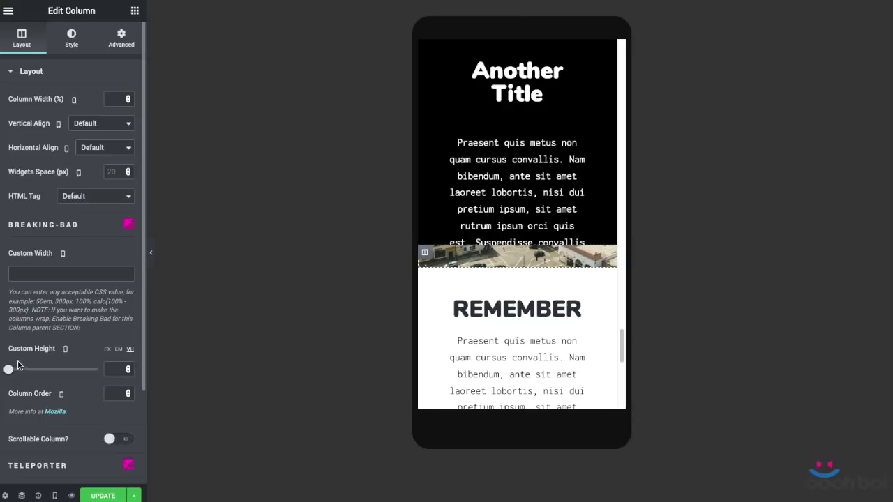
pyautogui.moveTo(9, 370); pyautogui.dragTo(98, 369)
pyautogui.scroll(-3, 509, 251)
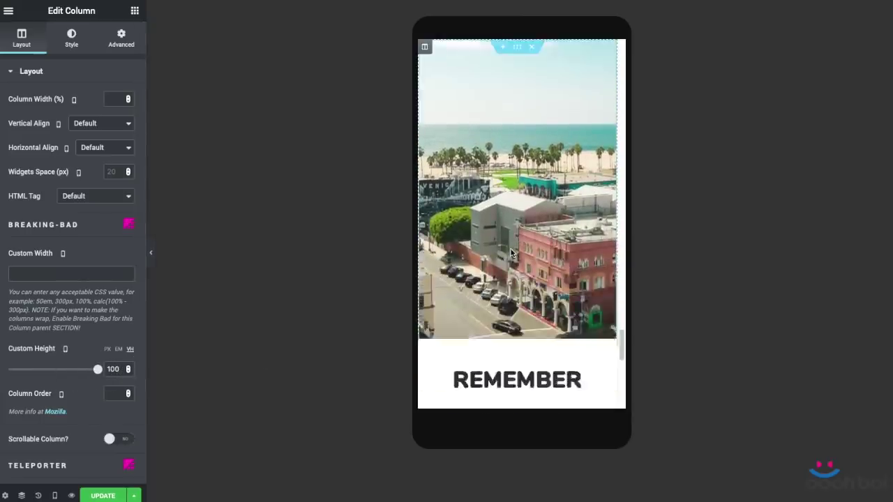
pyautogui.scroll(-2, 511, 249)
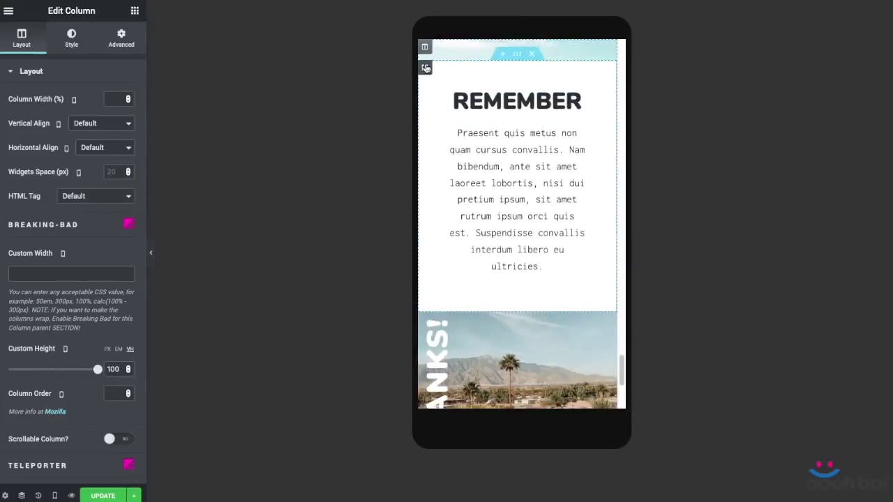
# Step: Give the REMEMBER and THANKS! columns a 100 VH custom height as well
pyautogui.hotkey('ctrl', 'z')
pyautogui.moveTo(10, 371); pyautogui.dragTo(130, 369)
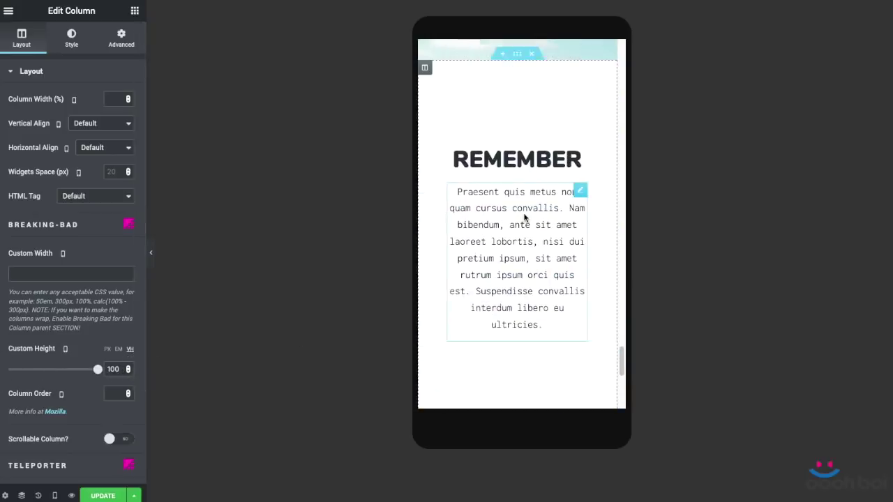
pyautogui.hotkey('ctrl', 'z')
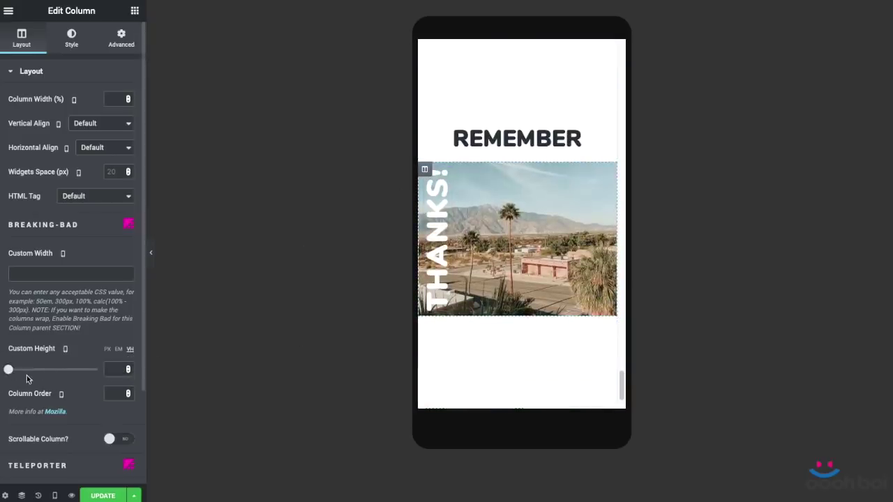
pyautogui.moveTo(10, 371); pyautogui.dragTo(126, 369)
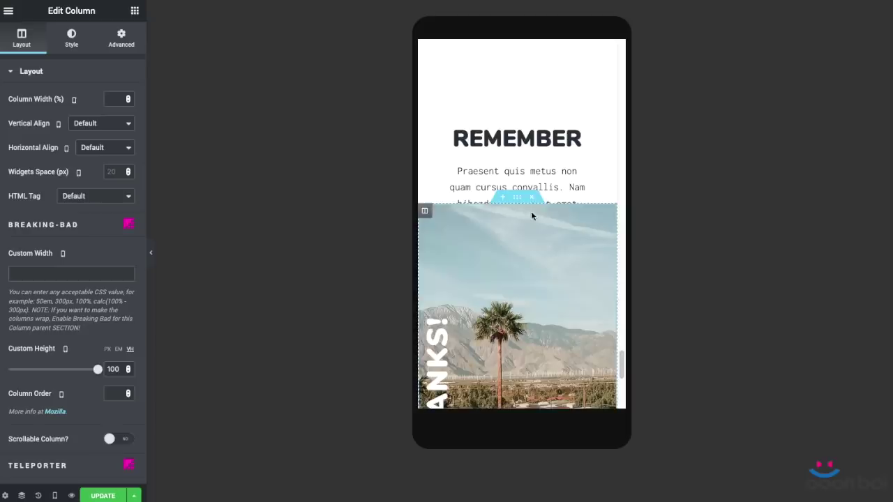
pyautogui.scroll(2, 531, 210)
pyautogui.scroll(-4, 529, 208)
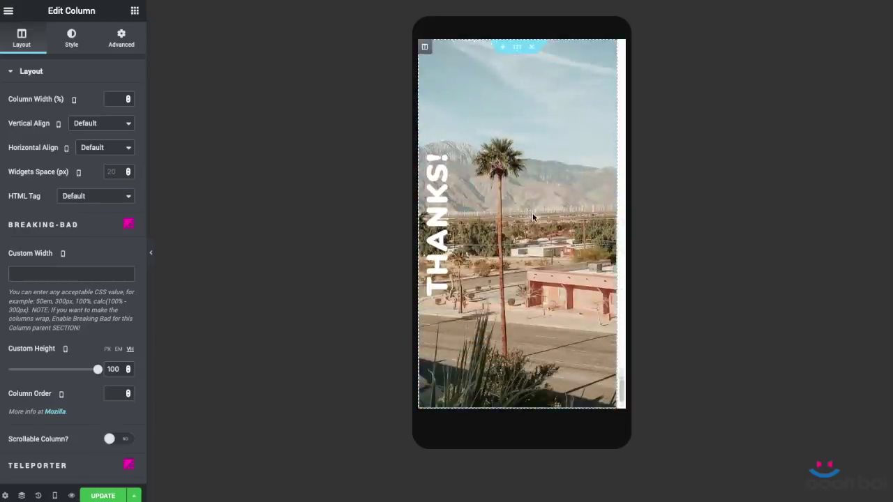
pyautogui.scroll(10, 532, 212)
# Step: Remove Mobile from the Another Title section's Sticky On devices, keeping Desktop and Tablet
pyautogui.scroll(10, 536, 220)
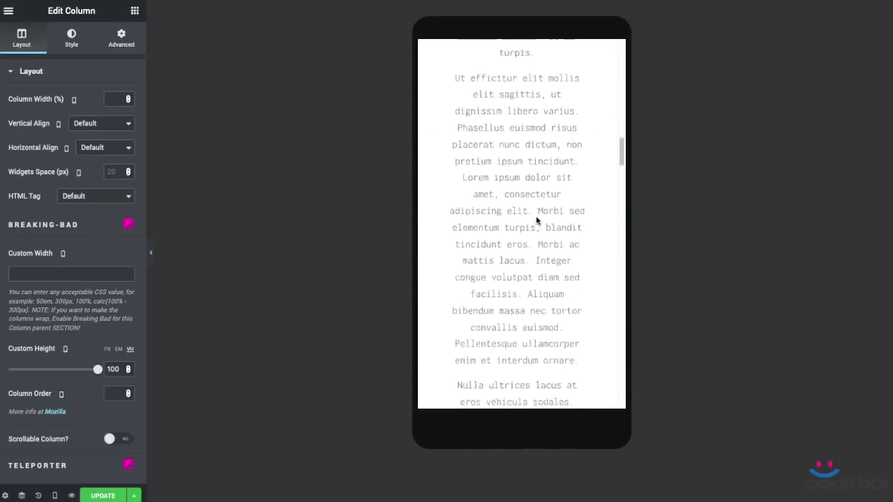
pyautogui.scroll(-10, 536, 220)
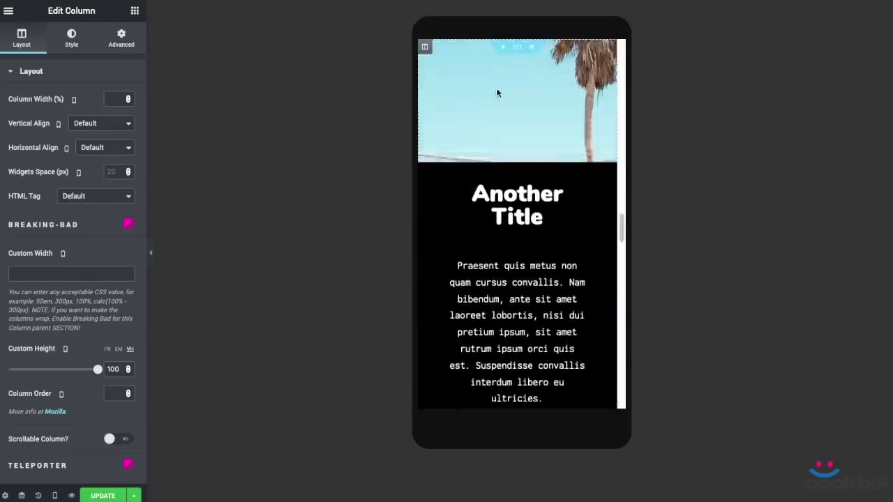
pyautogui.scroll(-2, 474, 175)
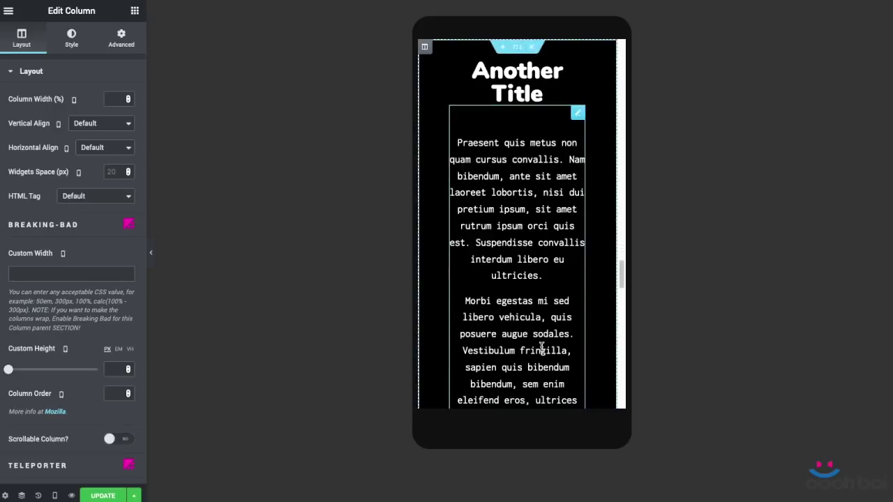
pyautogui.scroll(5, 516, 307)
pyautogui.scroll(-3, 515, 209)
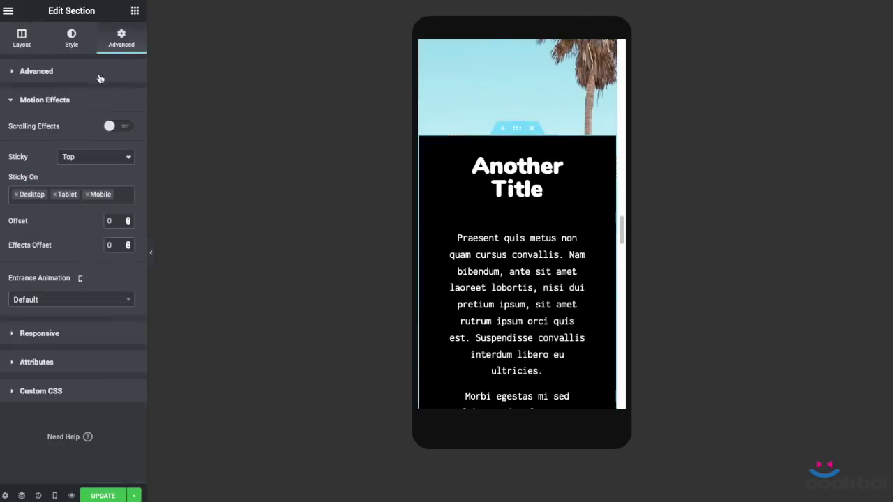
pyautogui.click(86, 195)
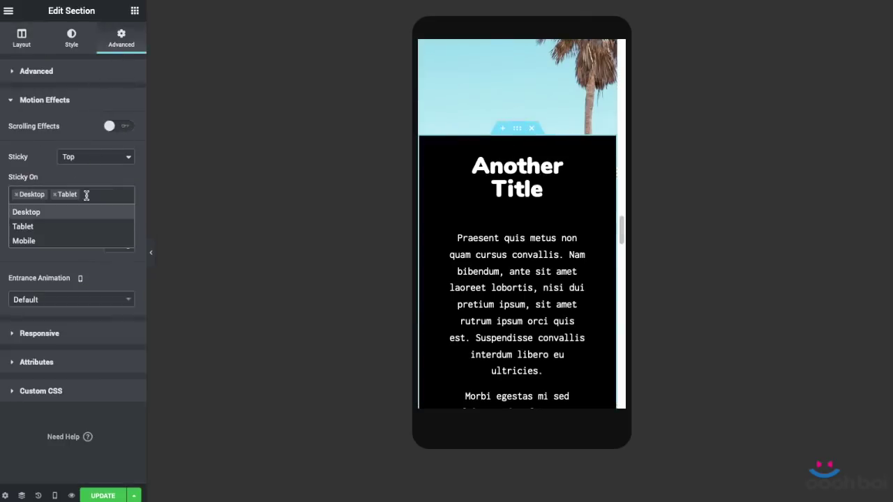
pyautogui.click(3, 249)
# Step: Scroll the mobile preview to confirm the section no longer sticks
pyautogui.scroll(-10, 502, 214)
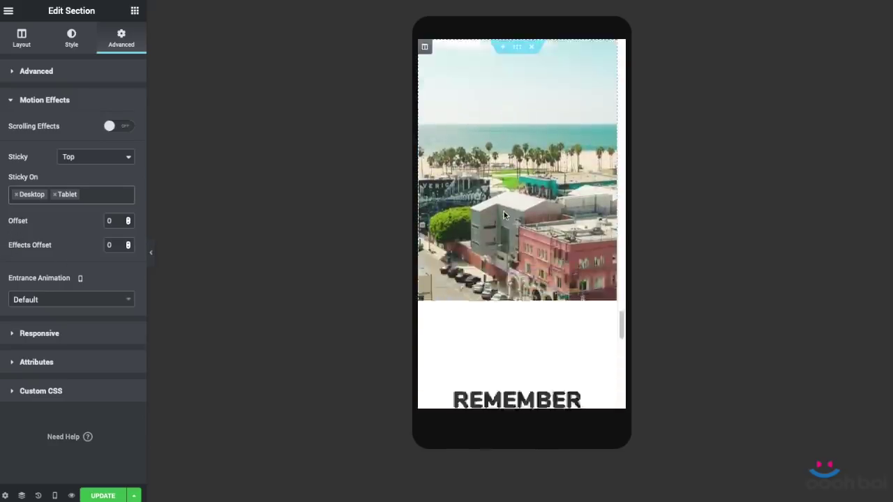
pyautogui.scroll(10, 504, 212)
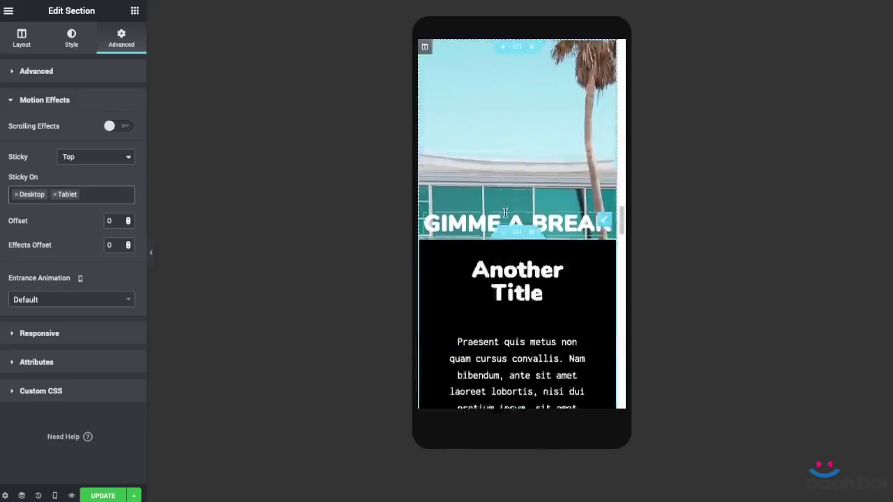
pyautogui.scroll(-6, 505, 212)
pyautogui.scroll(6, 508, 263)
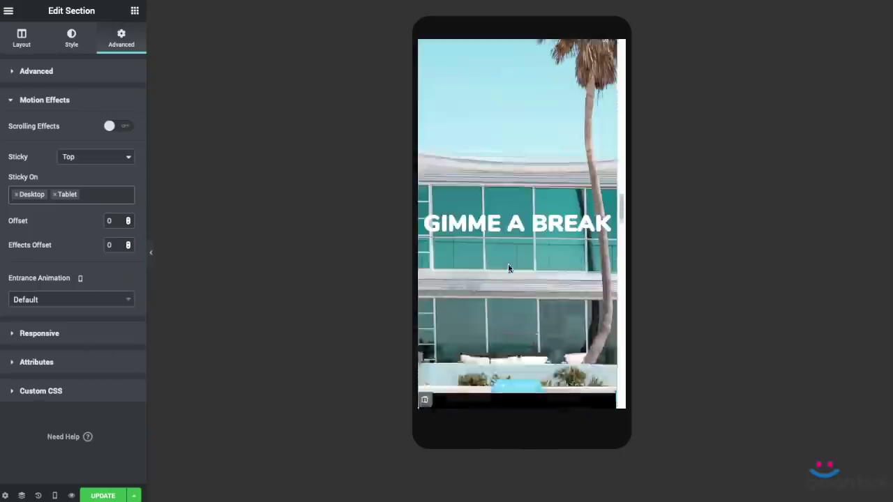
pyautogui.scroll(-6, 508, 263)
pyautogui.click(54, 496)
# Step: Switch the preview to Desktop width and scroll down to the THANKS! section
pyautogui.click(65, 420)
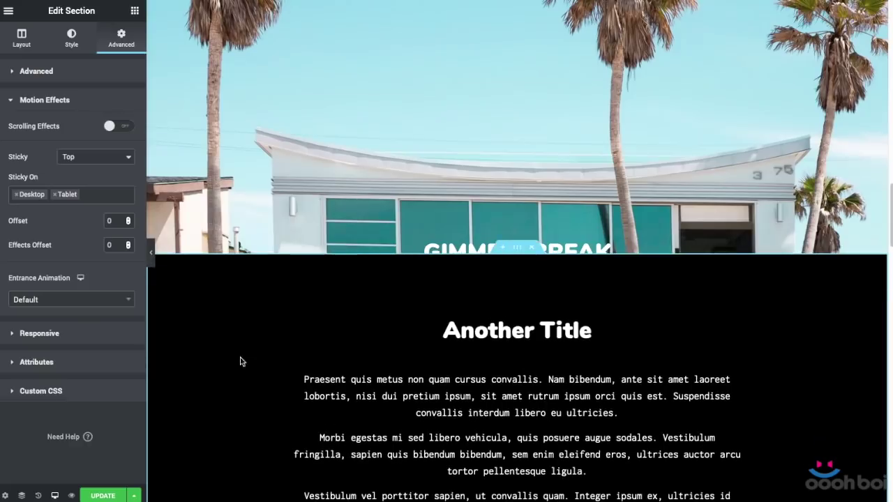
pyautogui.scroll(-15, 663, 255)
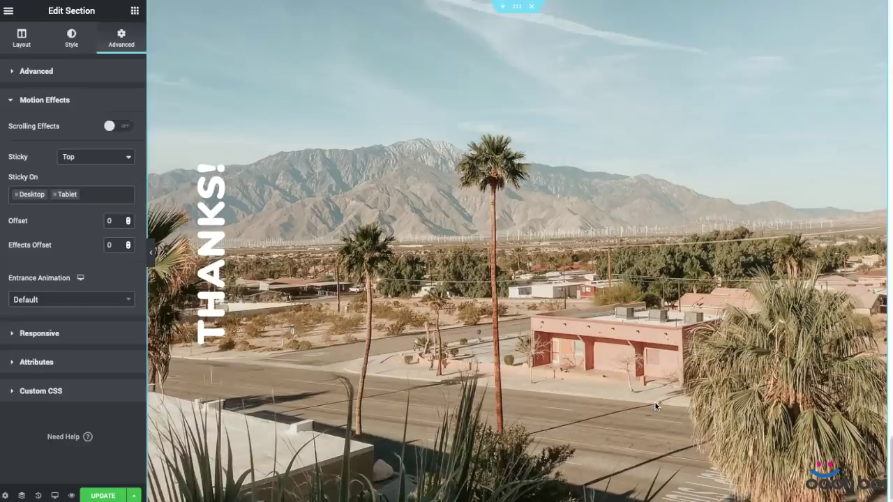
pyautogui.scroll(3, 655, 402)
pyautogui.scroll(-3, 655, 402)
pyautogui.scroll(15, 658, 403)
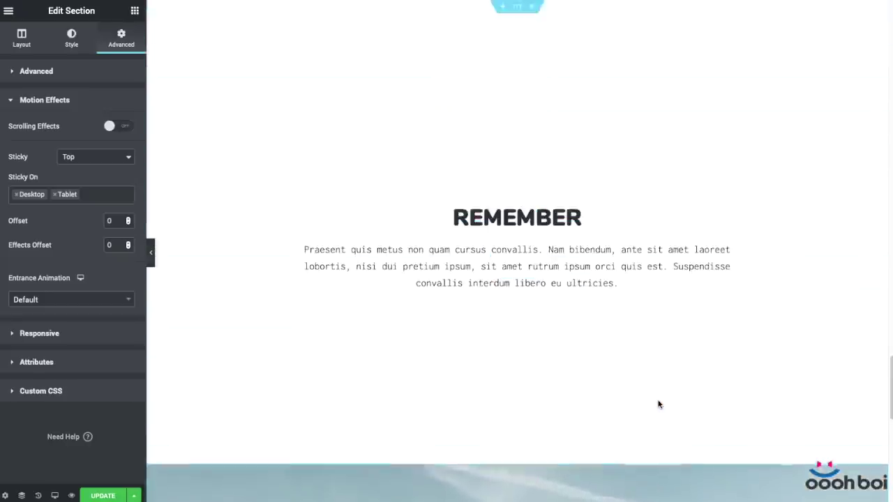
pyautogui.scroll(-15, 658, 403)
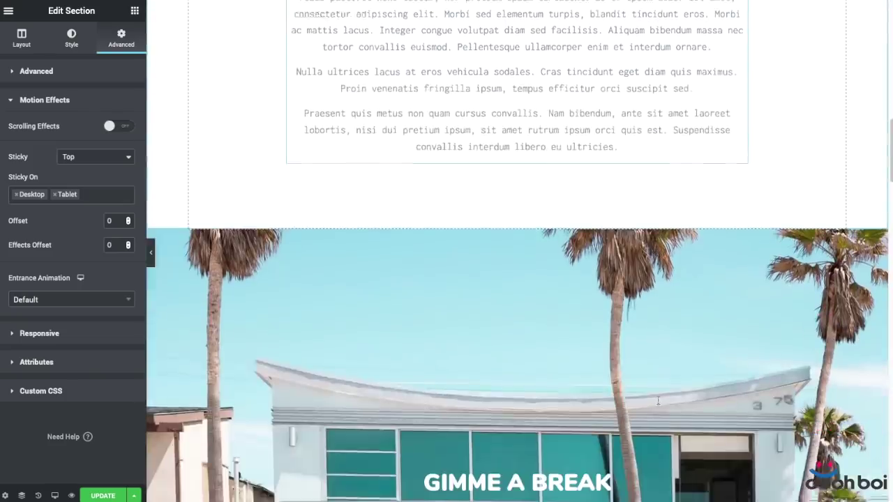
pyautogui.scroll(-6, 654, 397)
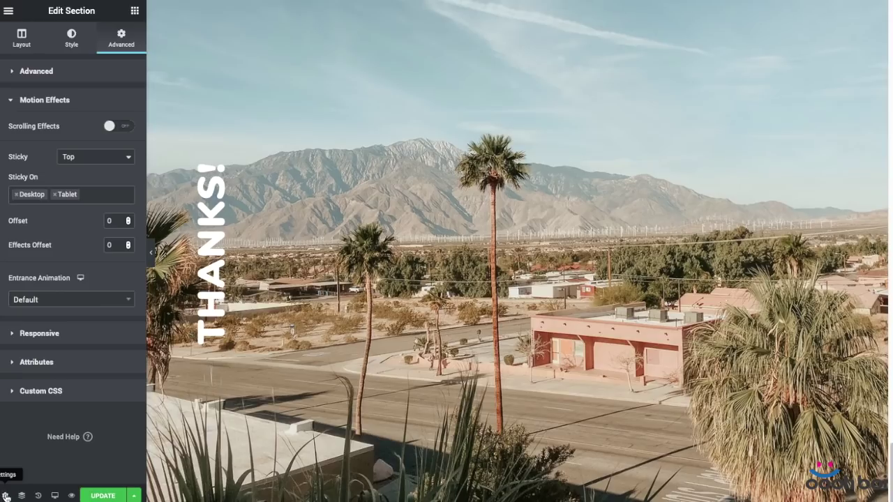
pyautogui.click(5, 496)
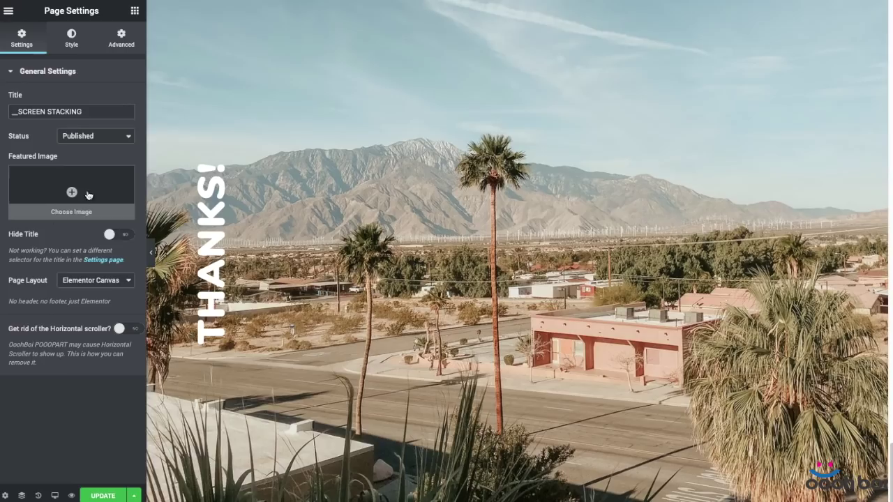
# Step: Paste a #elementor-add-new-section z-index 9999 rule into the page's Advanced Custom CSS
pyautogui.click(122, 42)
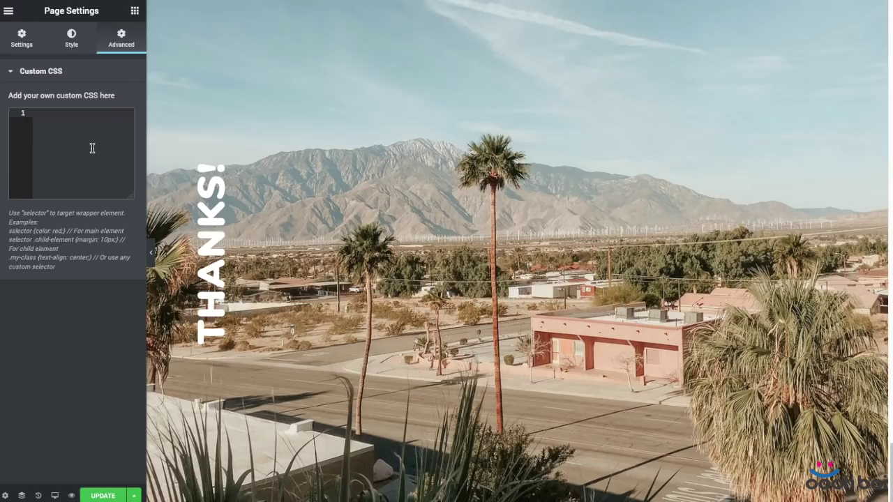
pyautogui.write('#elementor-add-new-section {     z-index: 9999; }')
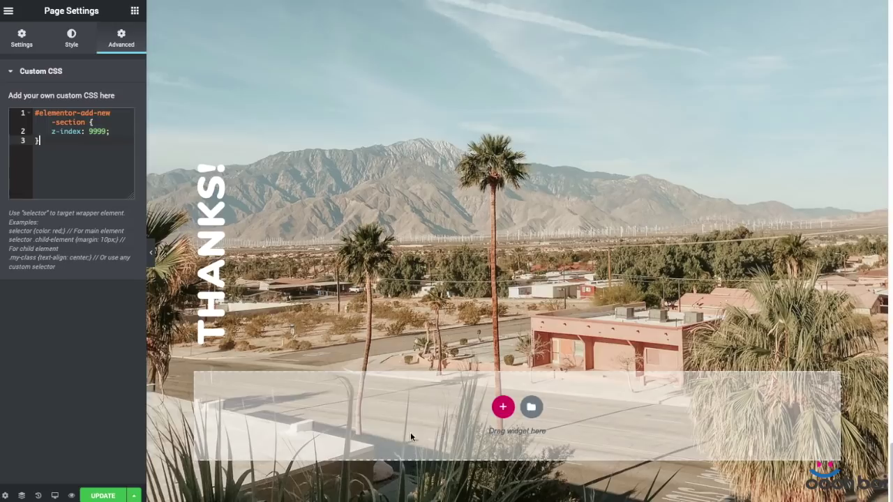
pyautogui.scroll(5, 517, 380)
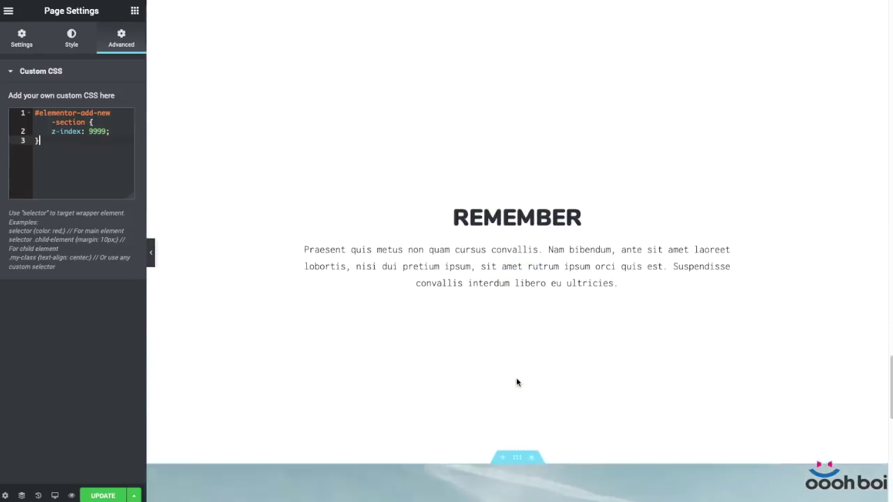
pyautogui.scroll(-5, 516, 380)
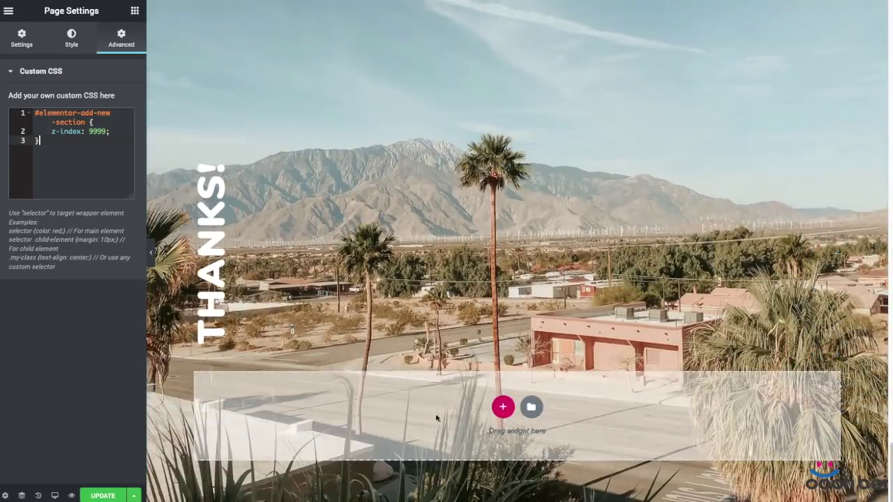
pyautogui.scroll(10, 616, 208)
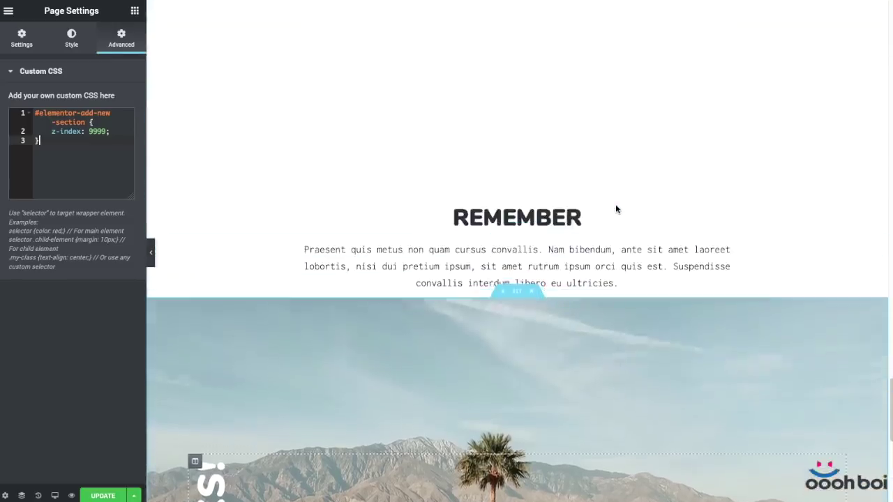
pyautogui.scroll(2, 616, 208)
pyautogui.scroll(-10, 616, 207)
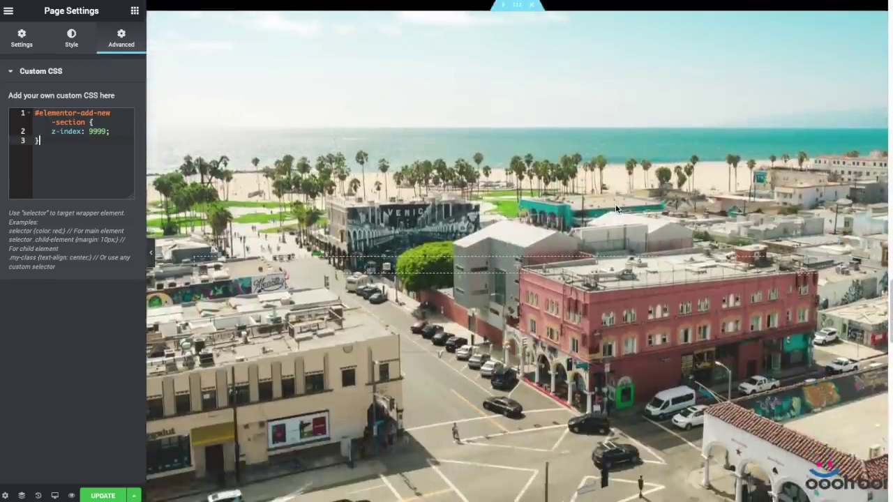
pyautogui.scroll(-2, 615, 208)
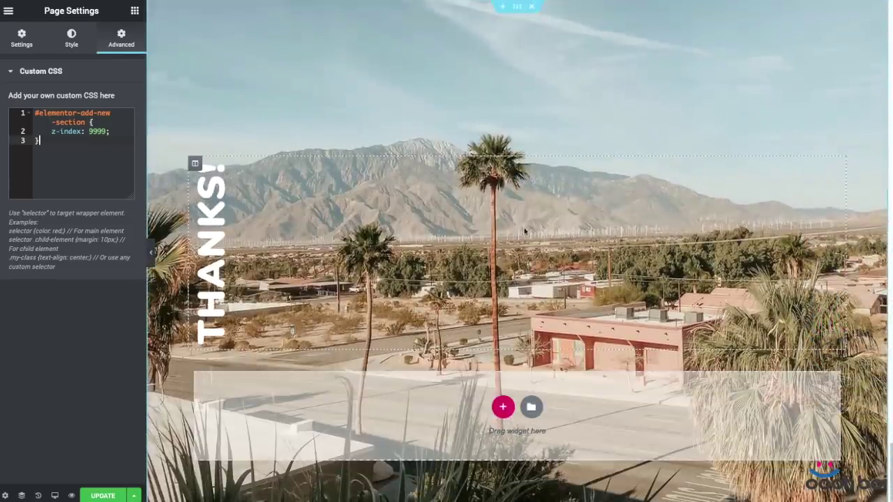
pyautogui.rightClick(732, 176)
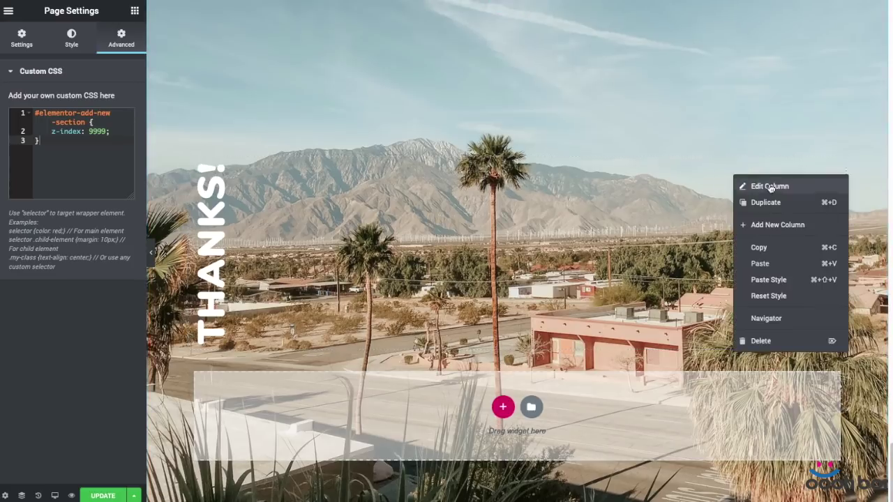
# Step: Open the Navigator from the section's context menu and move it to the upper right
pyautogui.rightClick(787, 48)
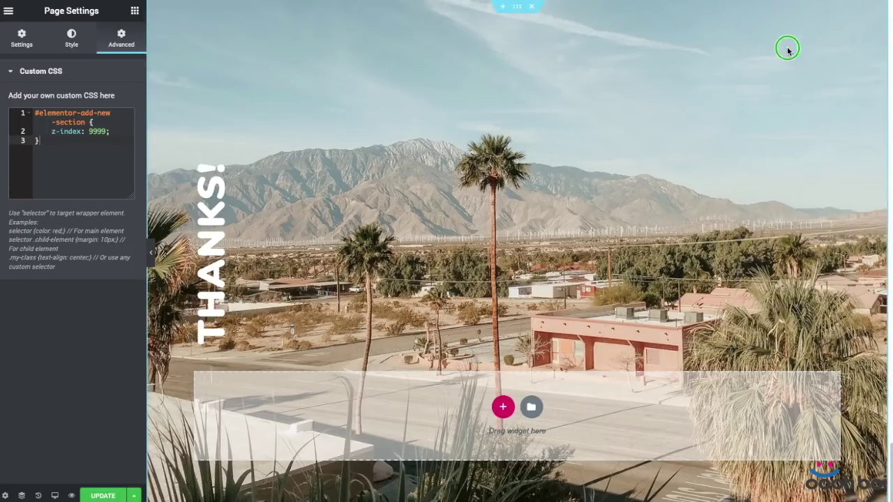
pyautogui.click(814, 191)
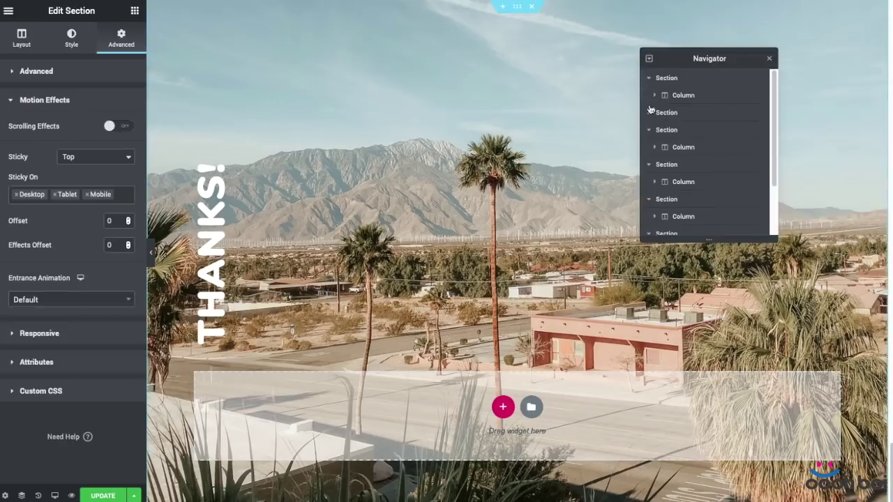
pyautogui.moveTo(708, 62); pyautogui.dragTo(802, 21)
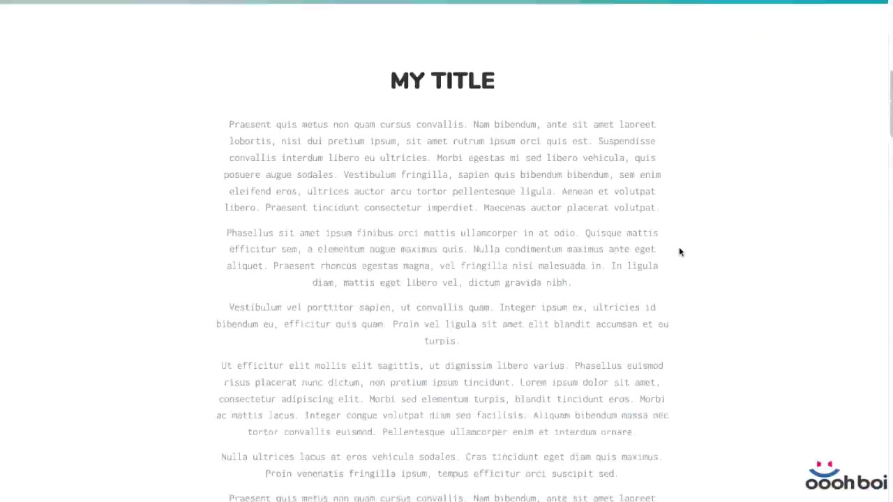
# Step: Scroll the live page through the MY TITLE, GIMME A BREAK, Another Title and REMEMBER sections
pyautogui.scroll(-15, 681, 252)
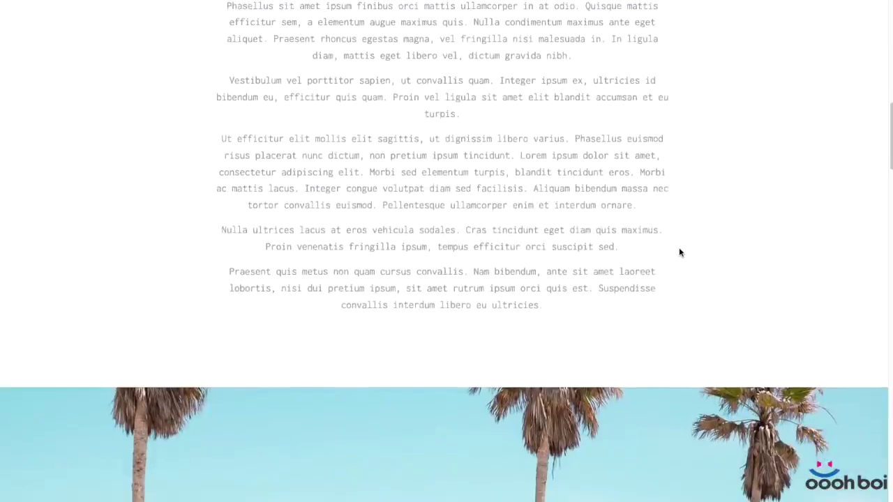
pyautogui.scroll(-10, 679, 250)
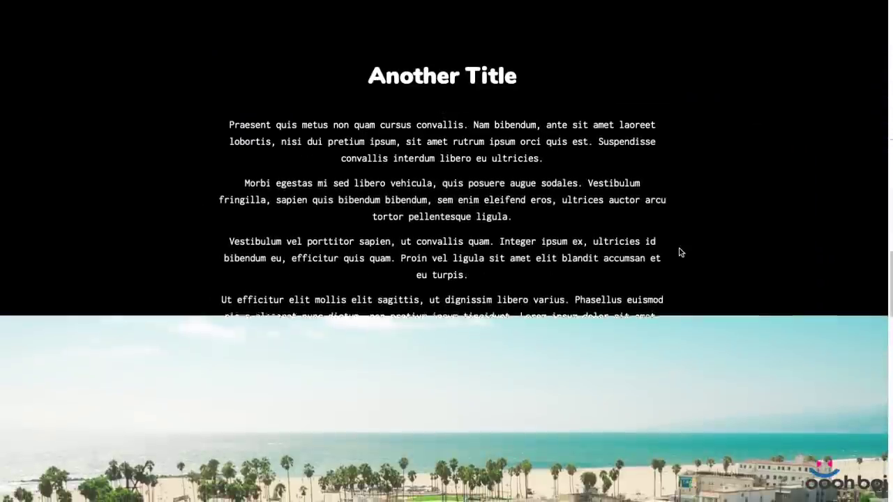
pyautogui.scroll(-10, 679, 247)
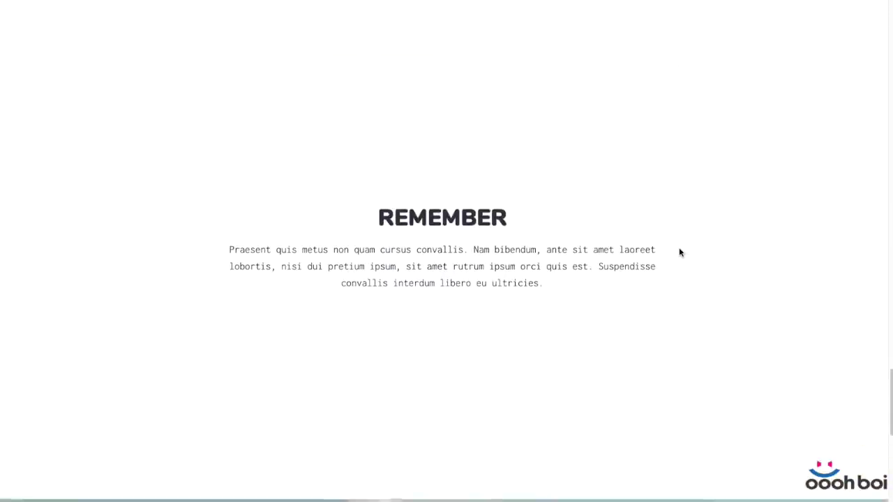